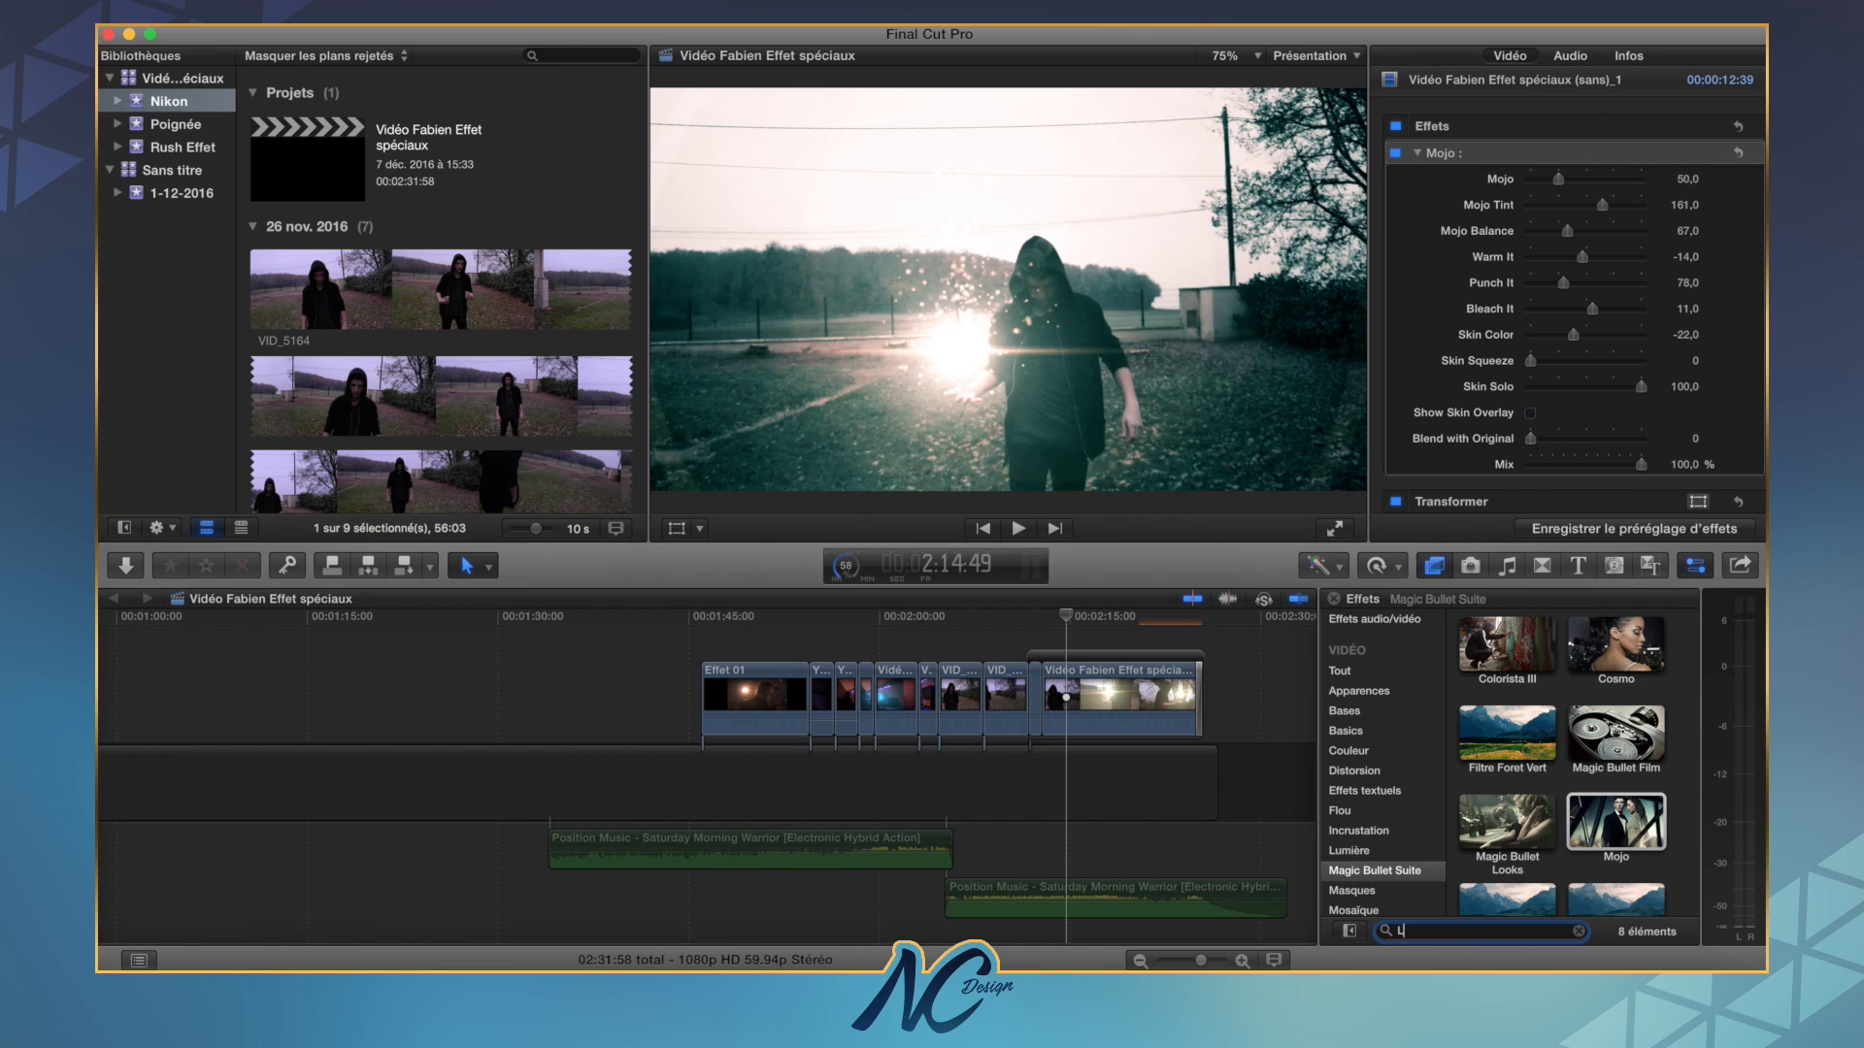
Step: Find the Letterbox effect among all video effects and apply it to the last clip in the timeline
type("Box")
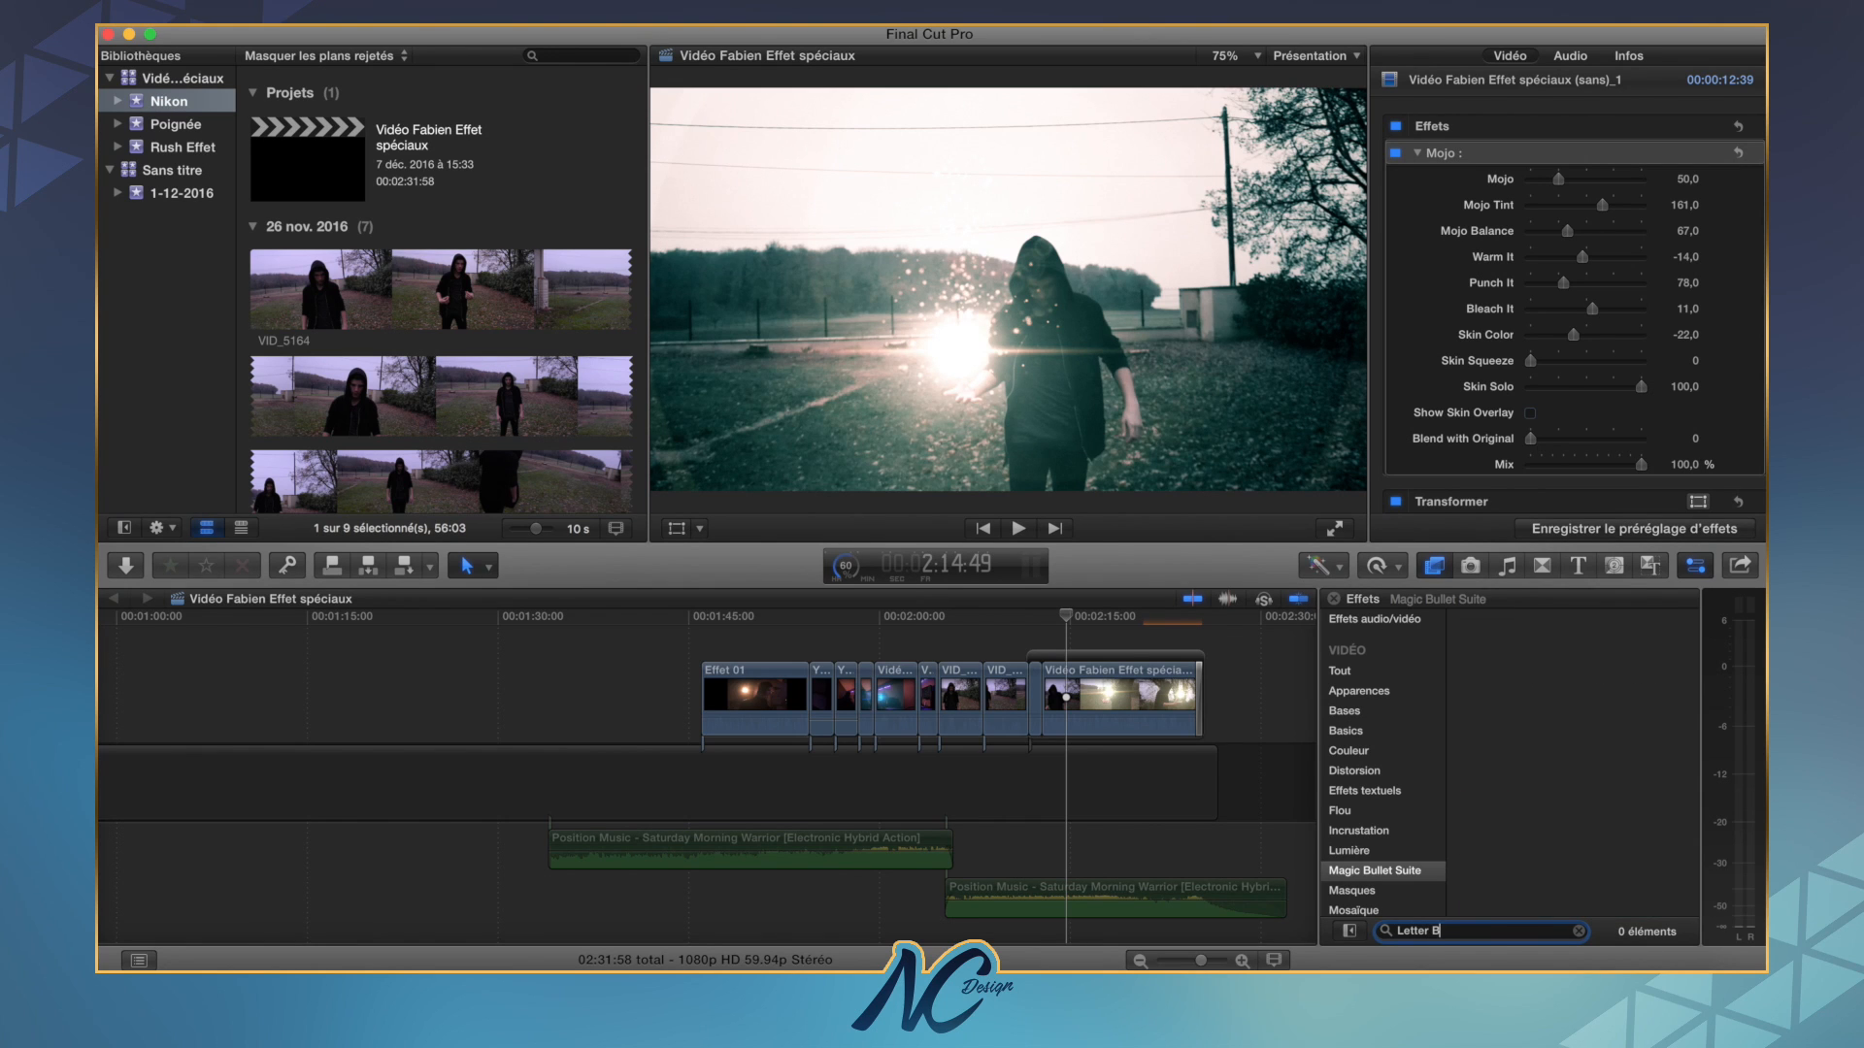
left_click(1340, 675)
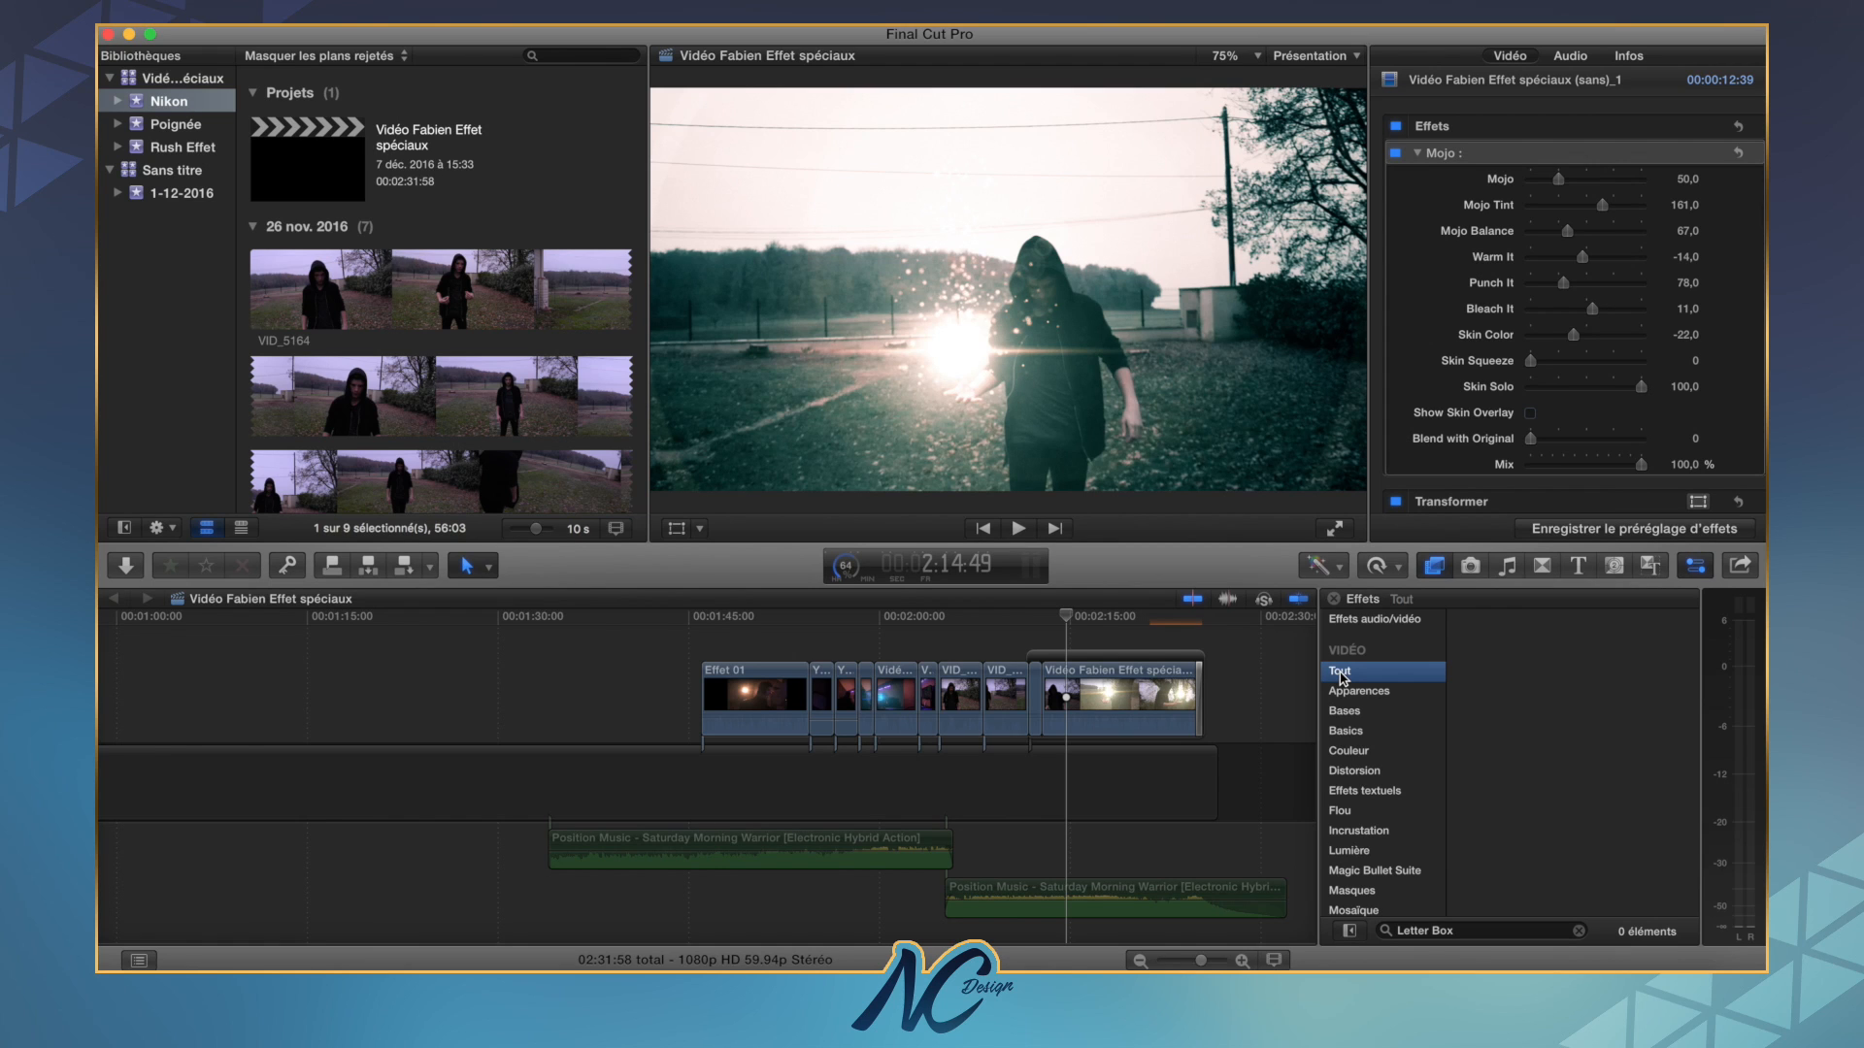
left_click(1471, 931)
key("BackSpace")
key("BackSpace")
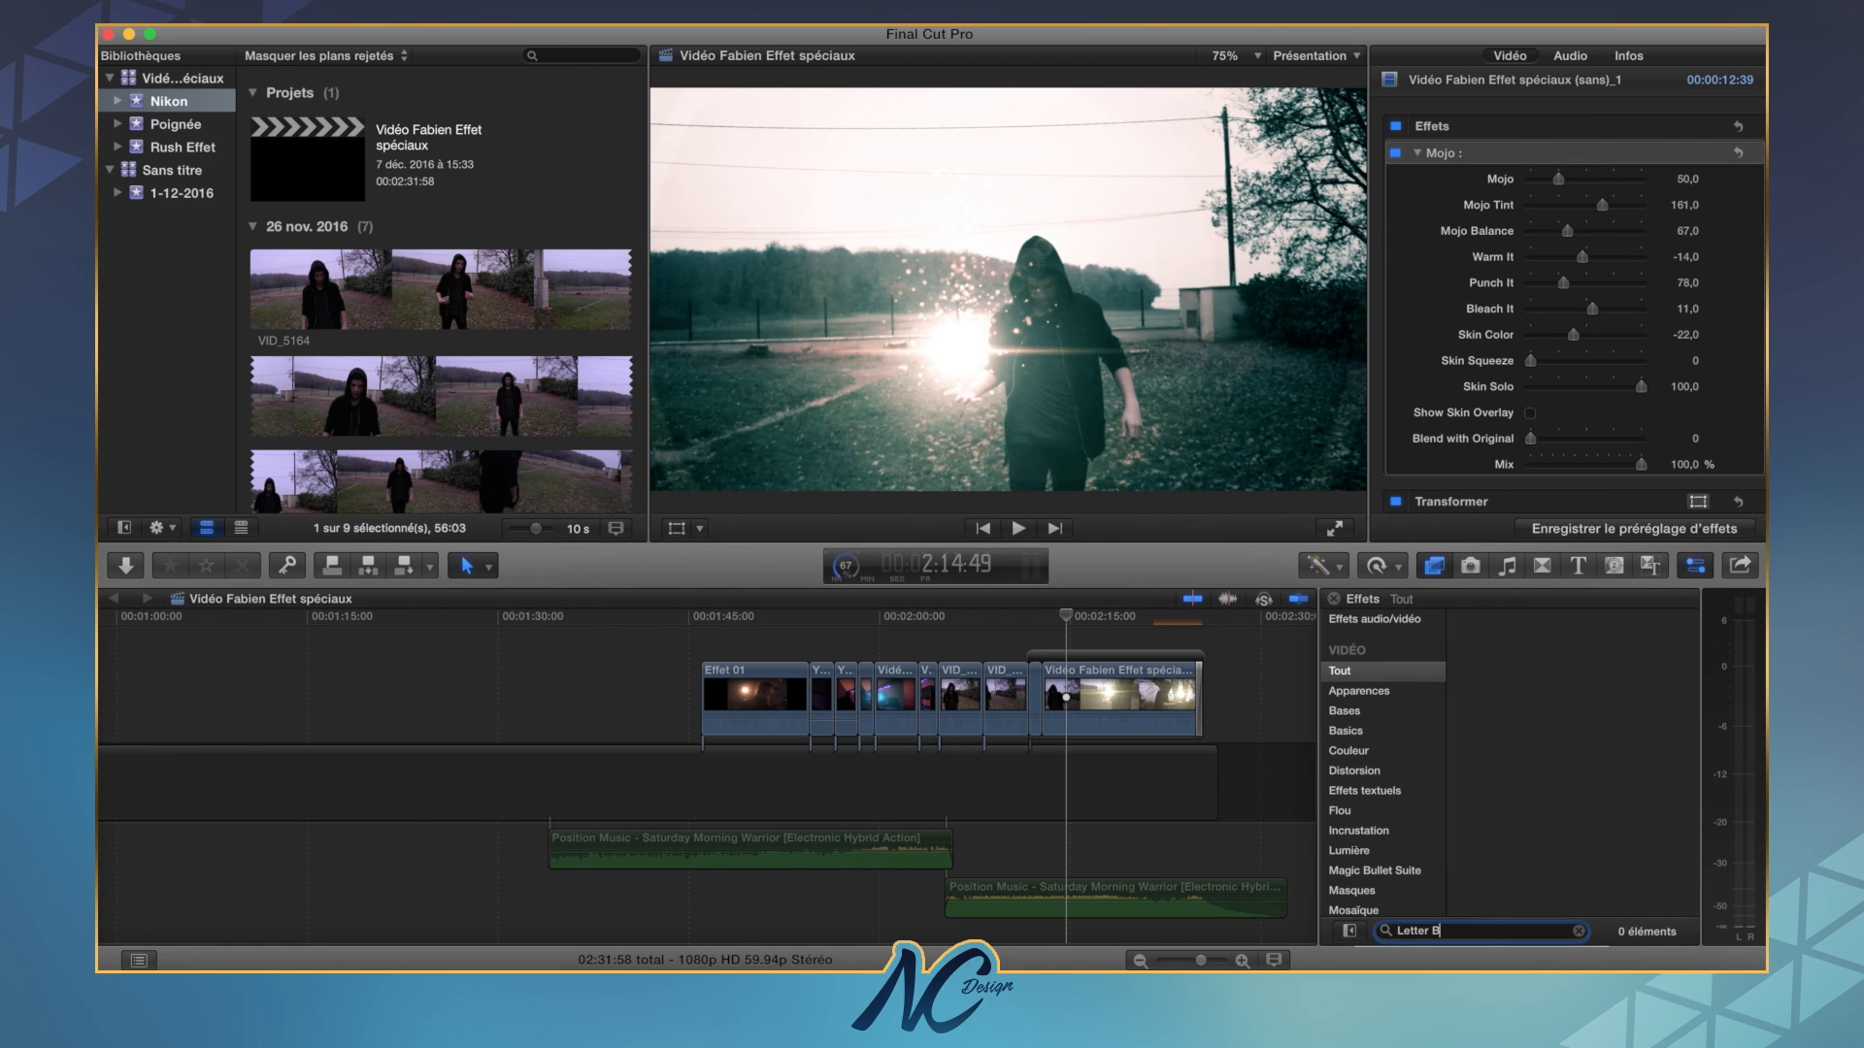
key("BackSpace")
key("BackSpace")
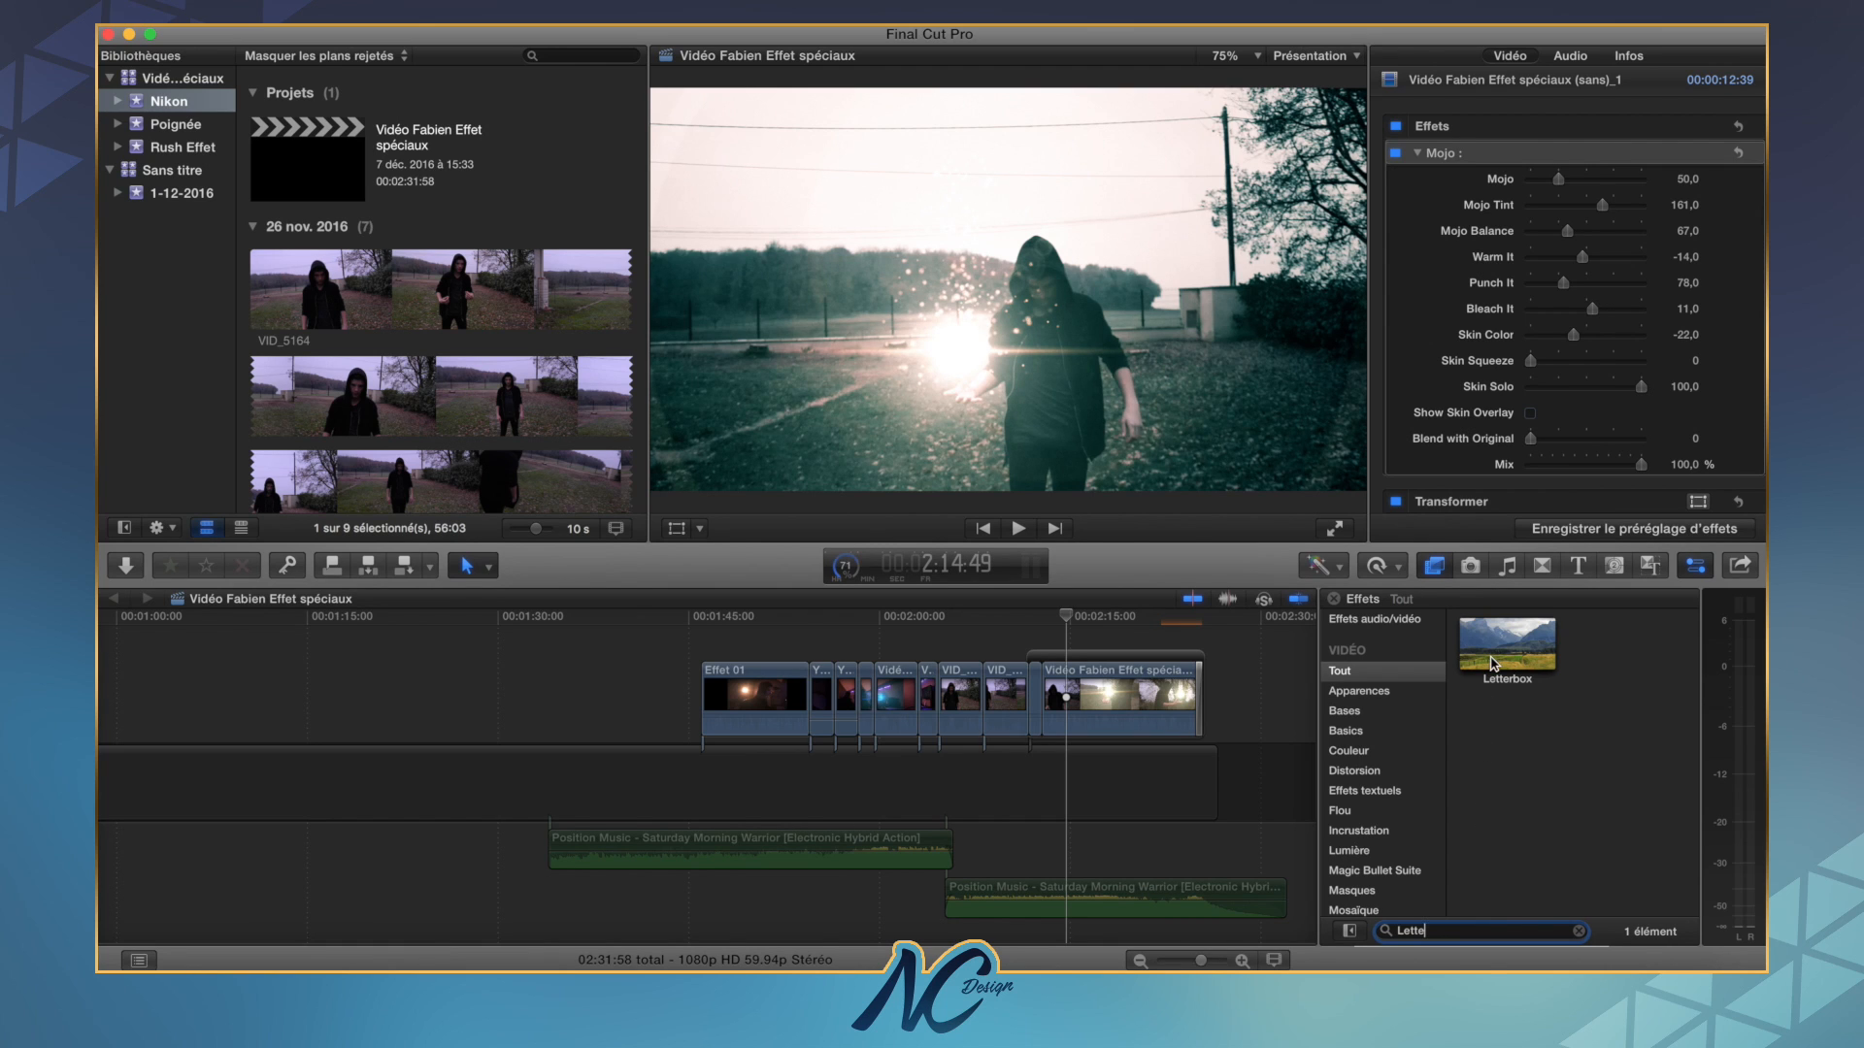
left_click_drag(1493, 664, 1087, 699)
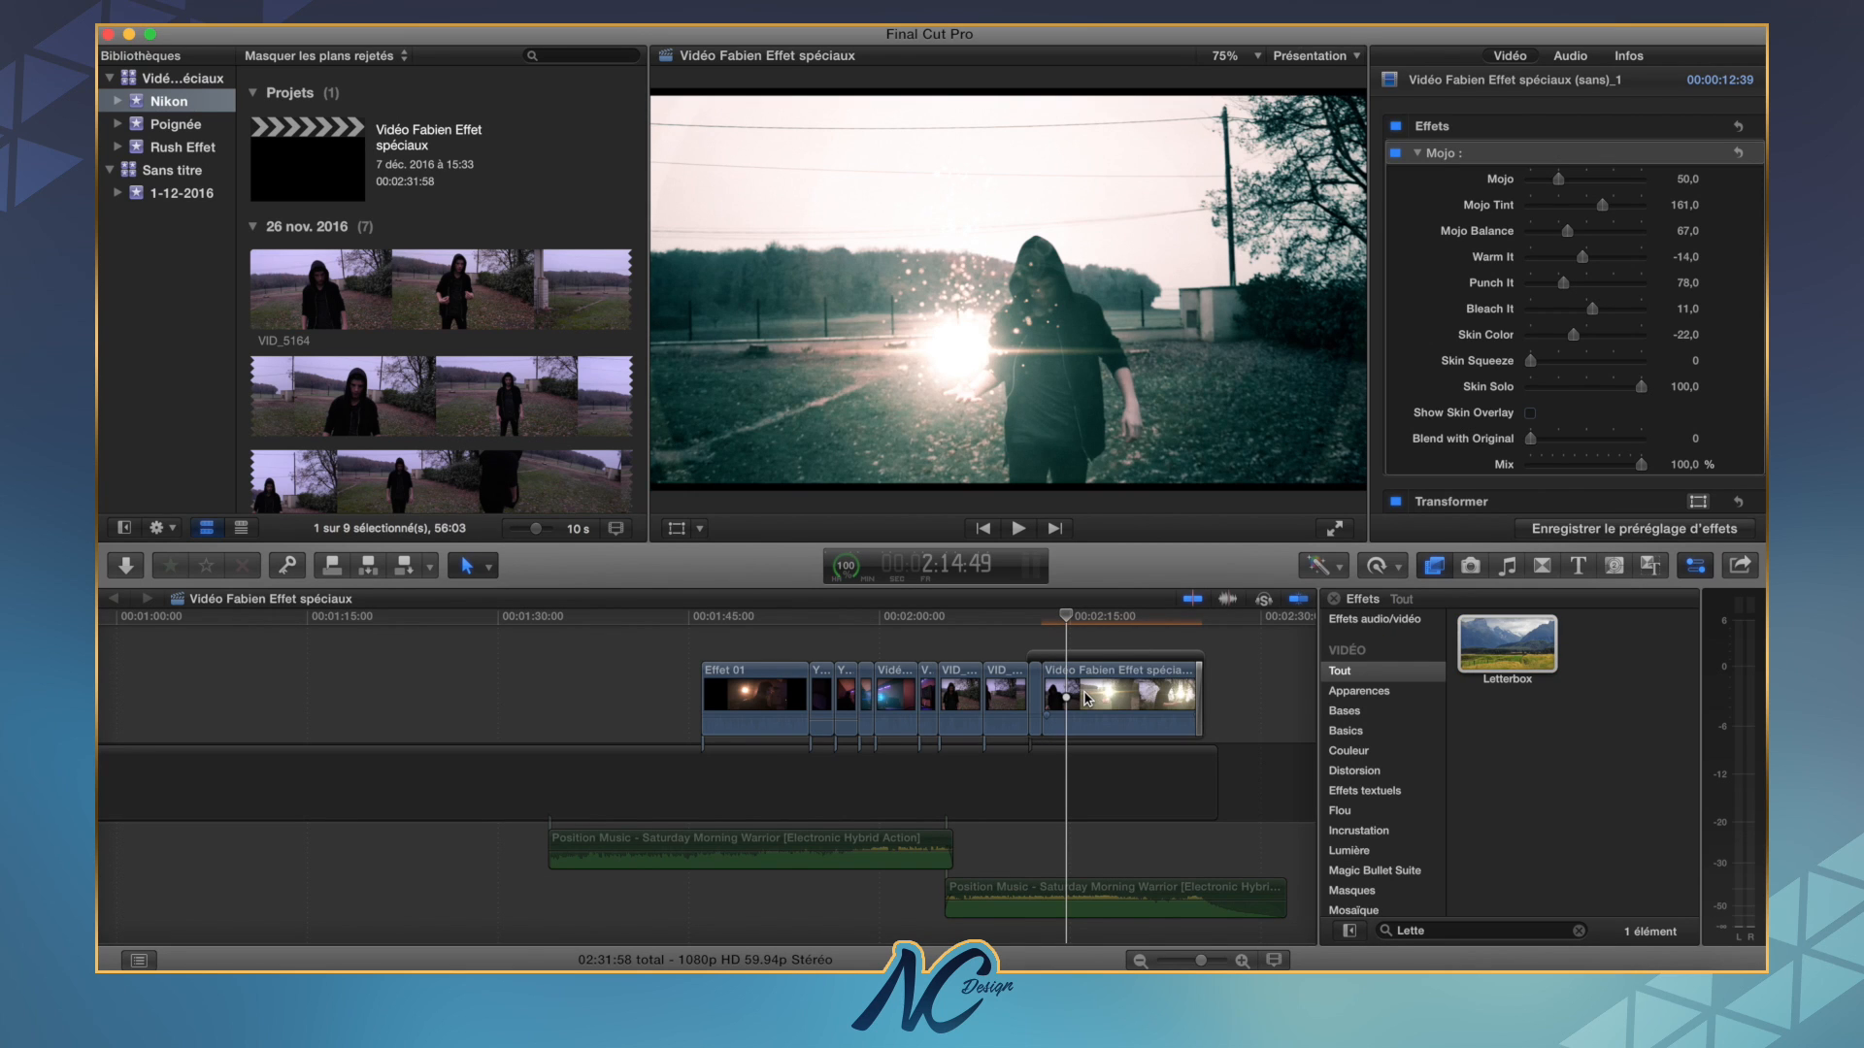
Step: Collapse the Mojo settings and try Letterbox aspect ratios of 1.66:1, 1.70:1 and 3.00:1
left_click(1419, 154)
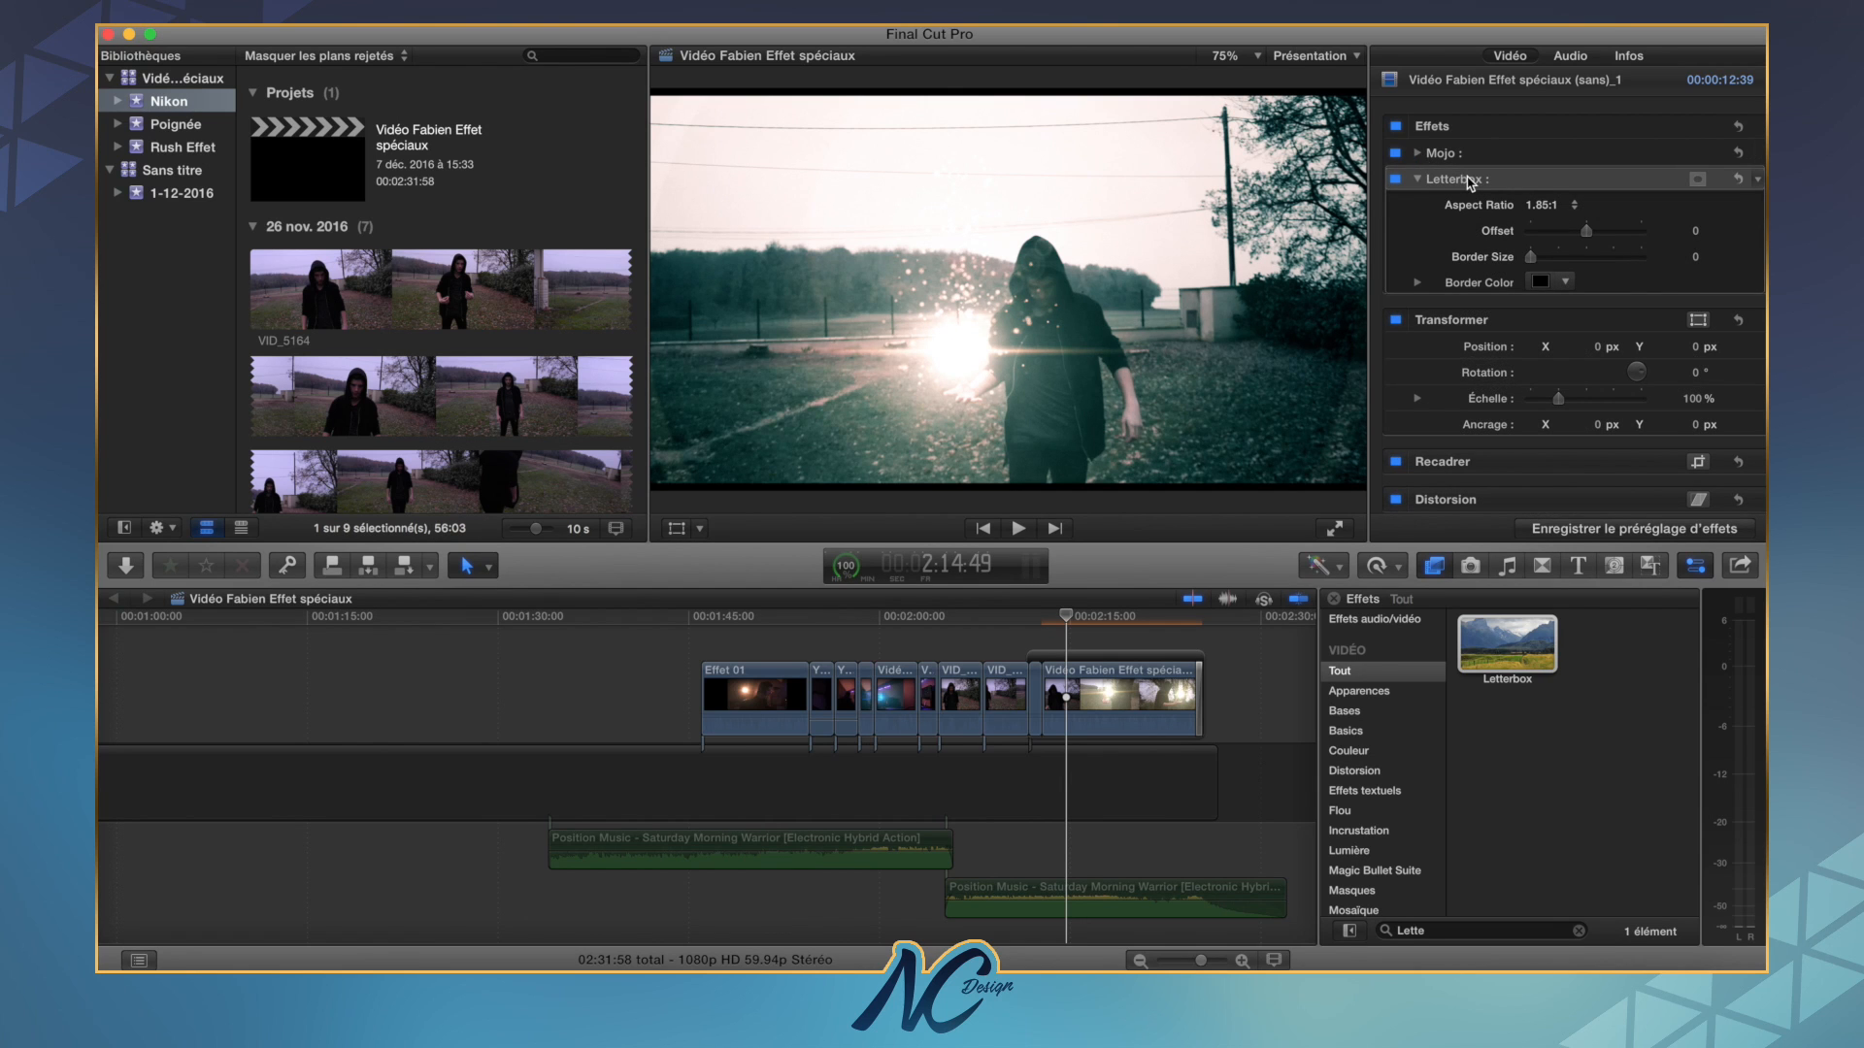
left_click(1553, 206)
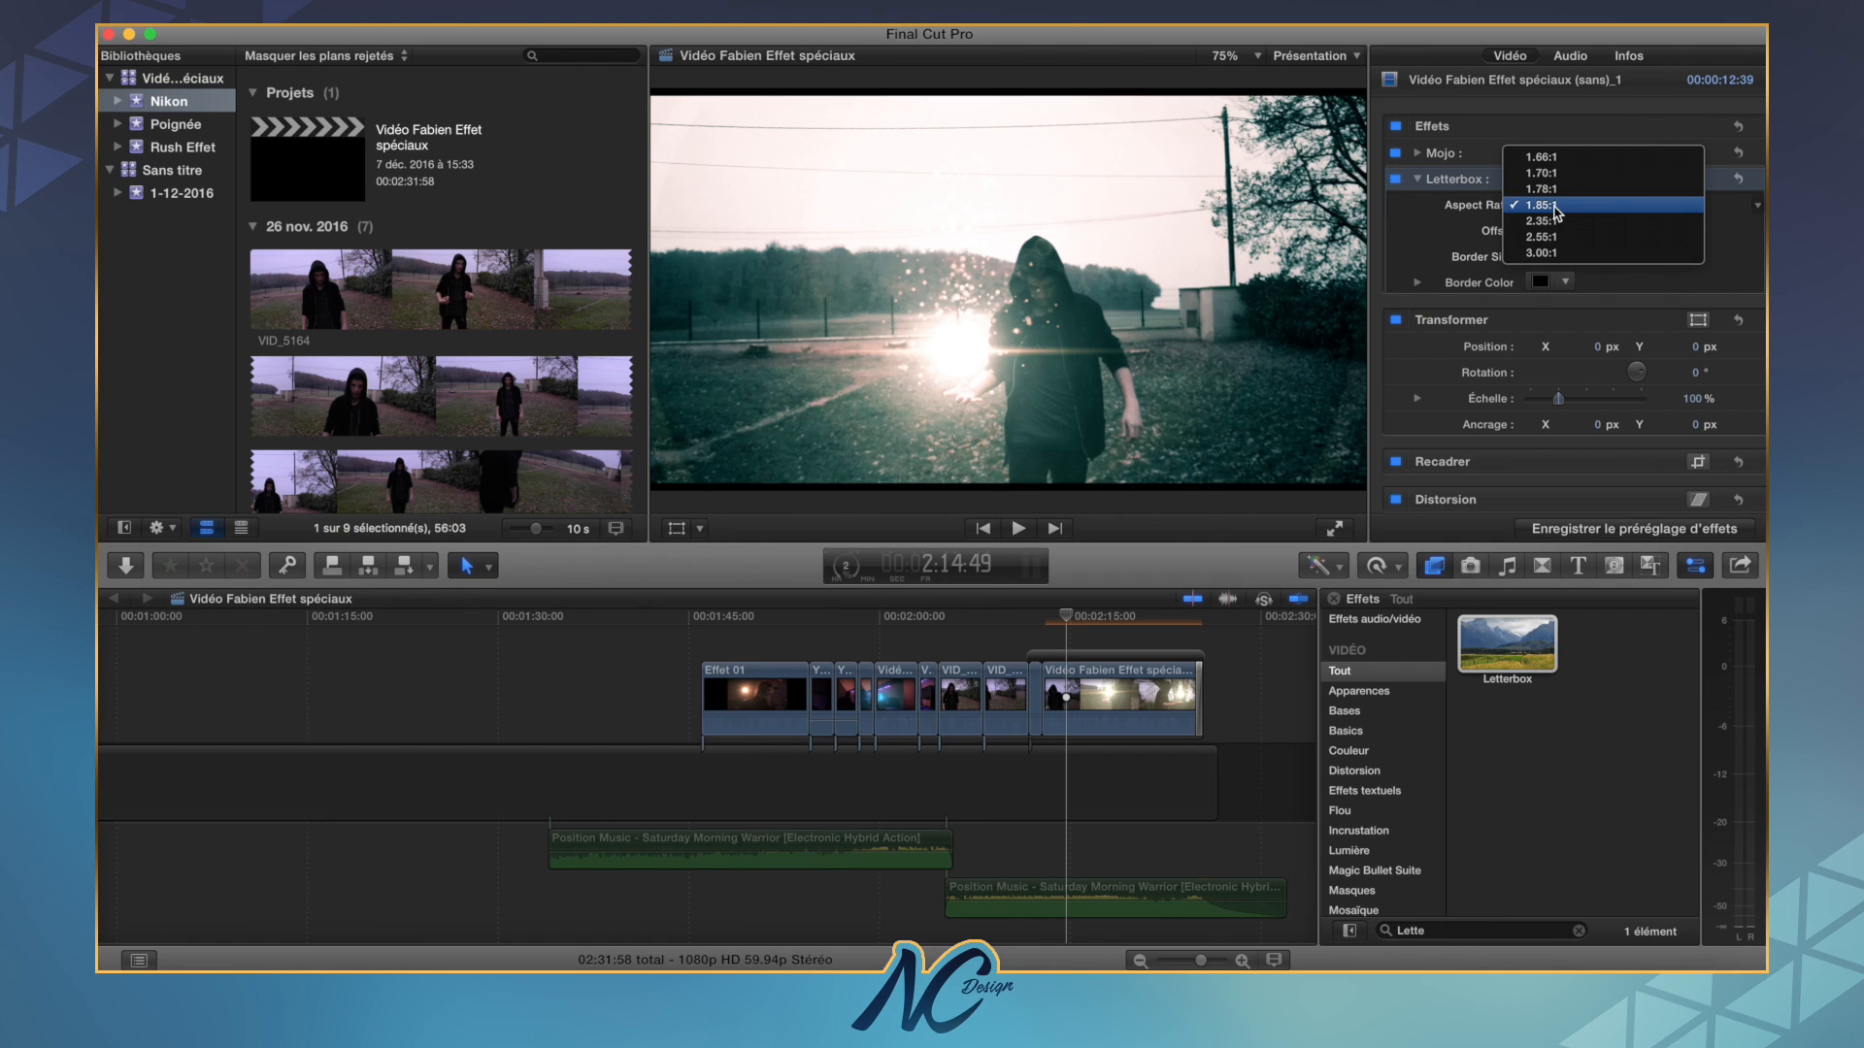
left_click(1558, 158)
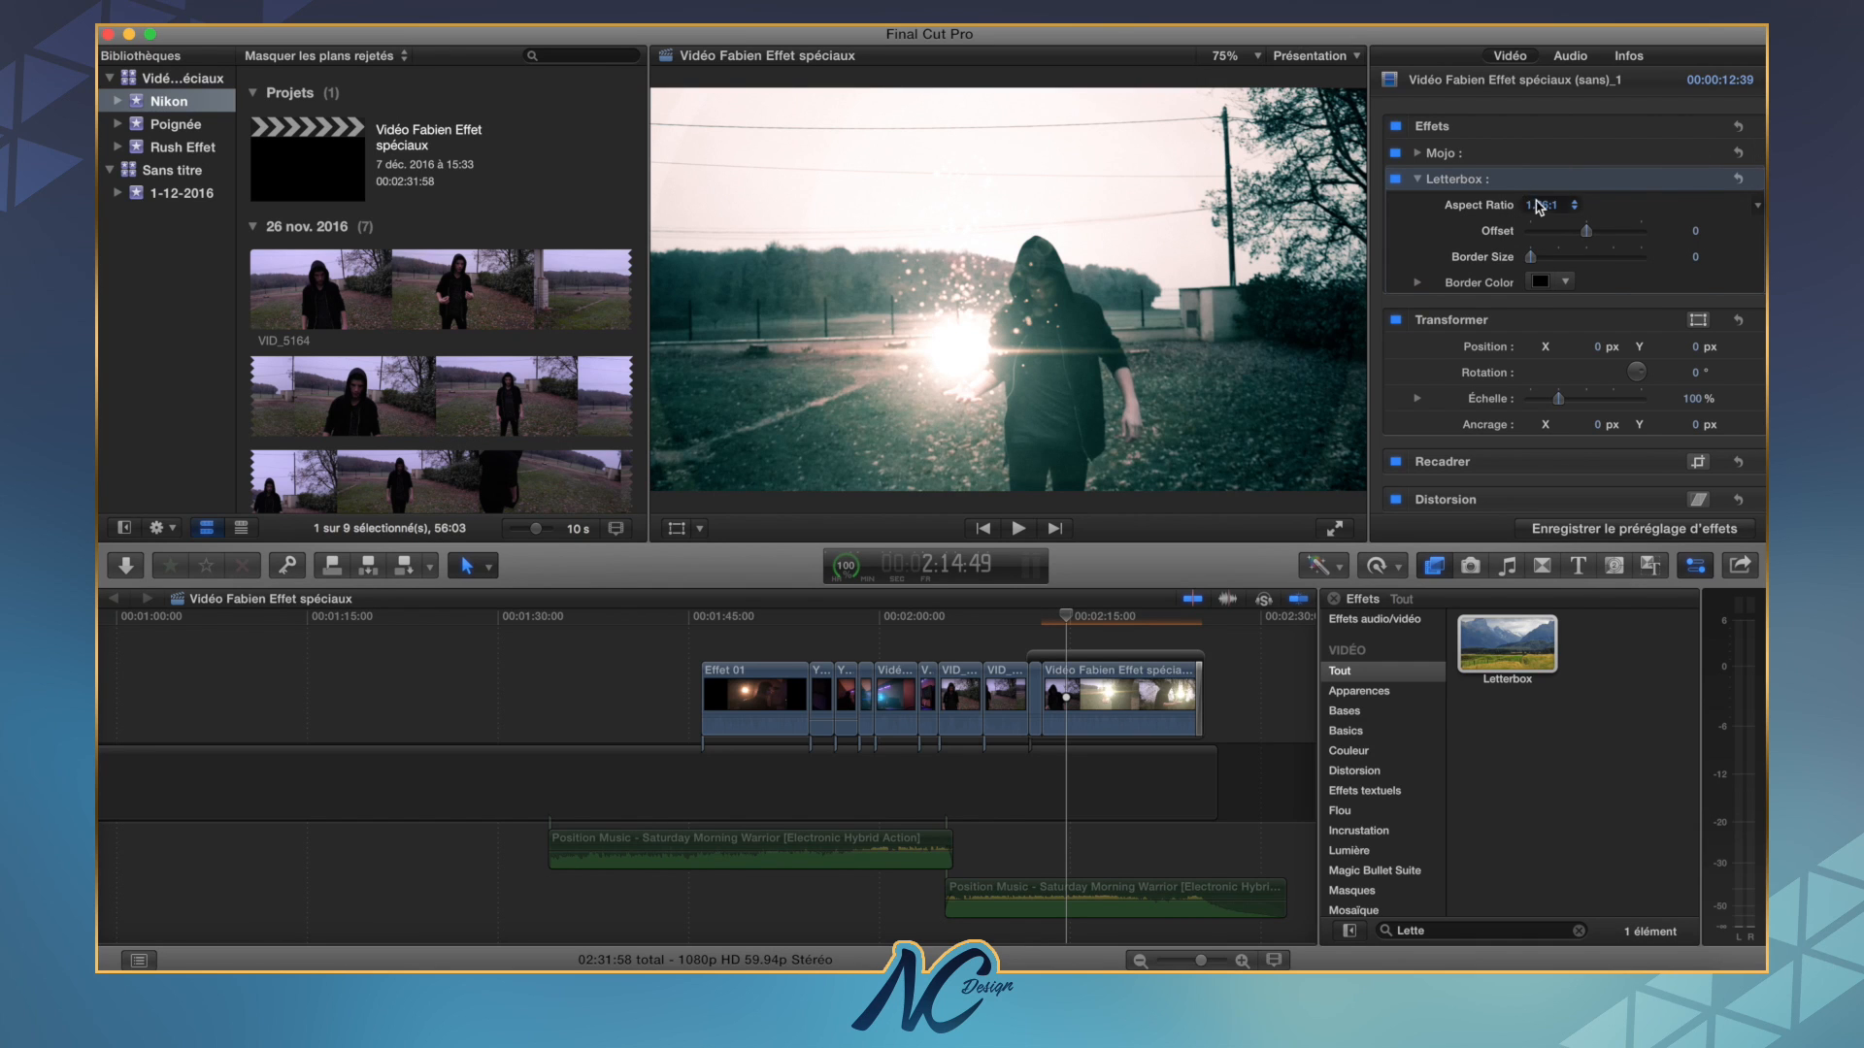
left_click(1541, 205)
left_click(1530, 220)
left_click(1551, 205)
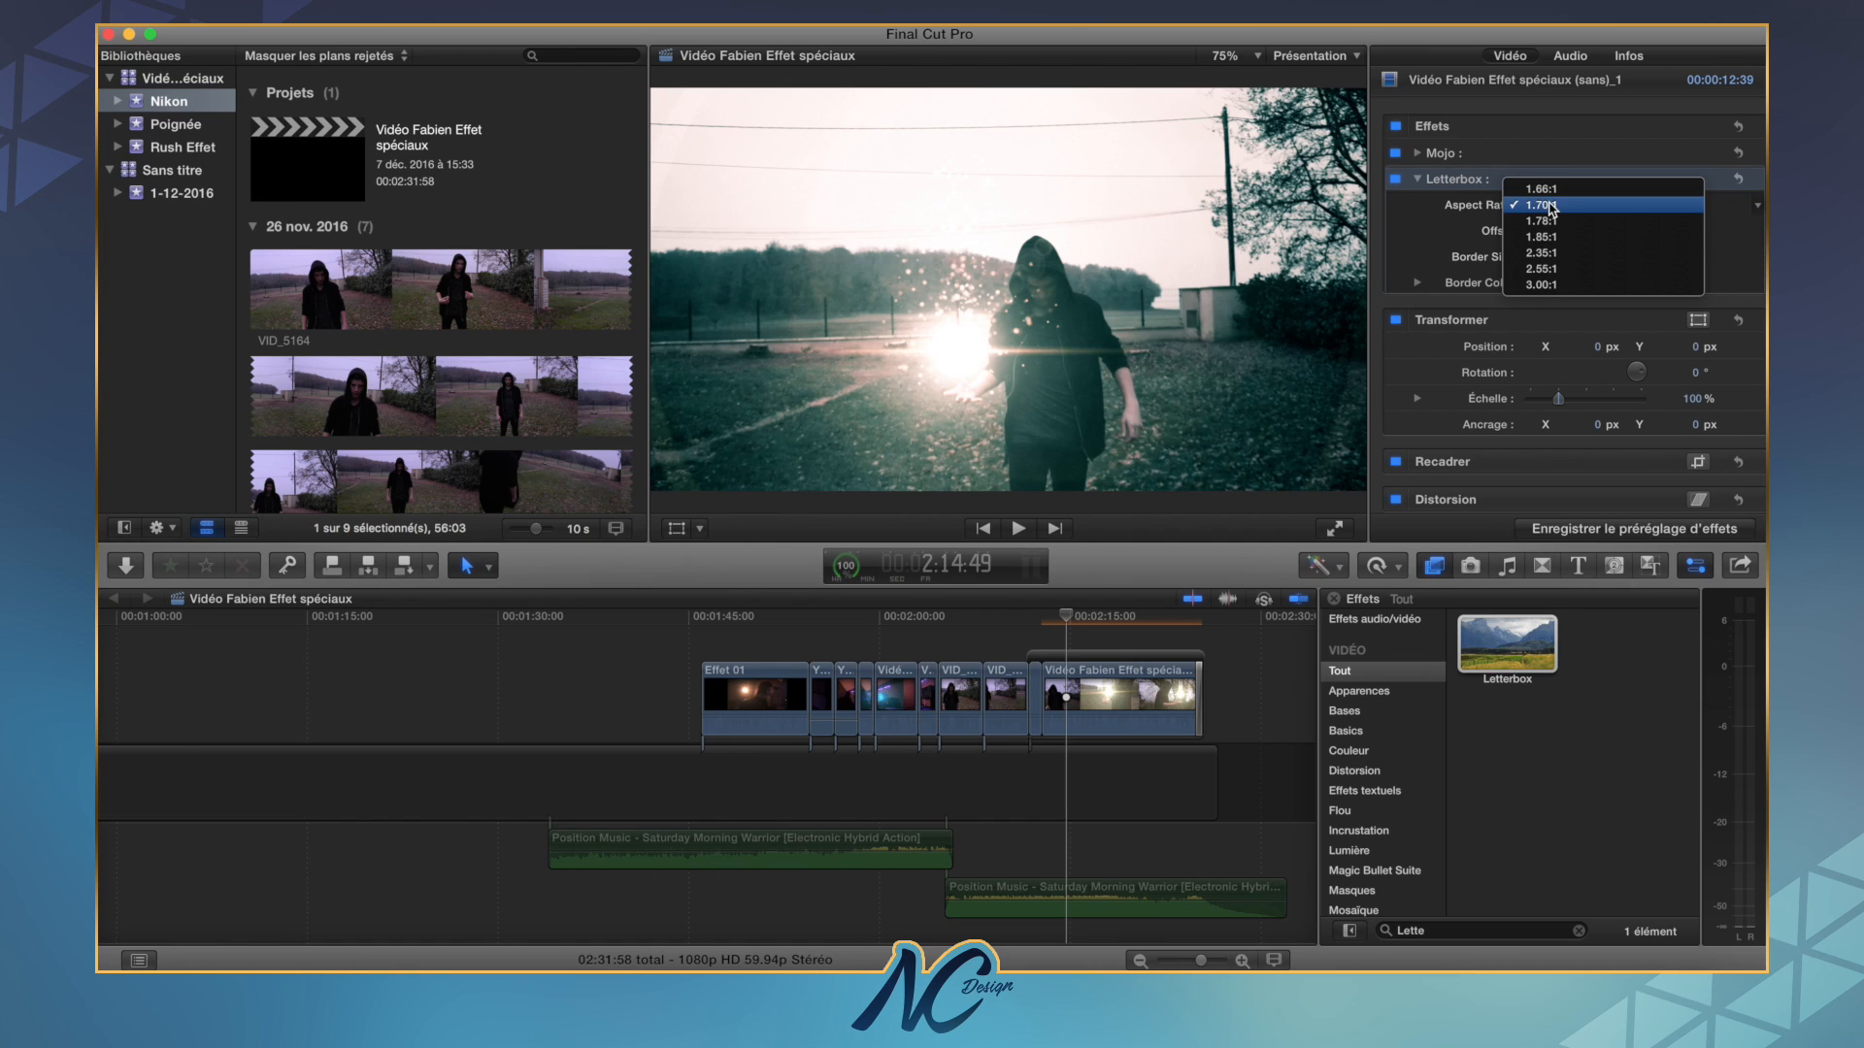
left_click(1532, 284)
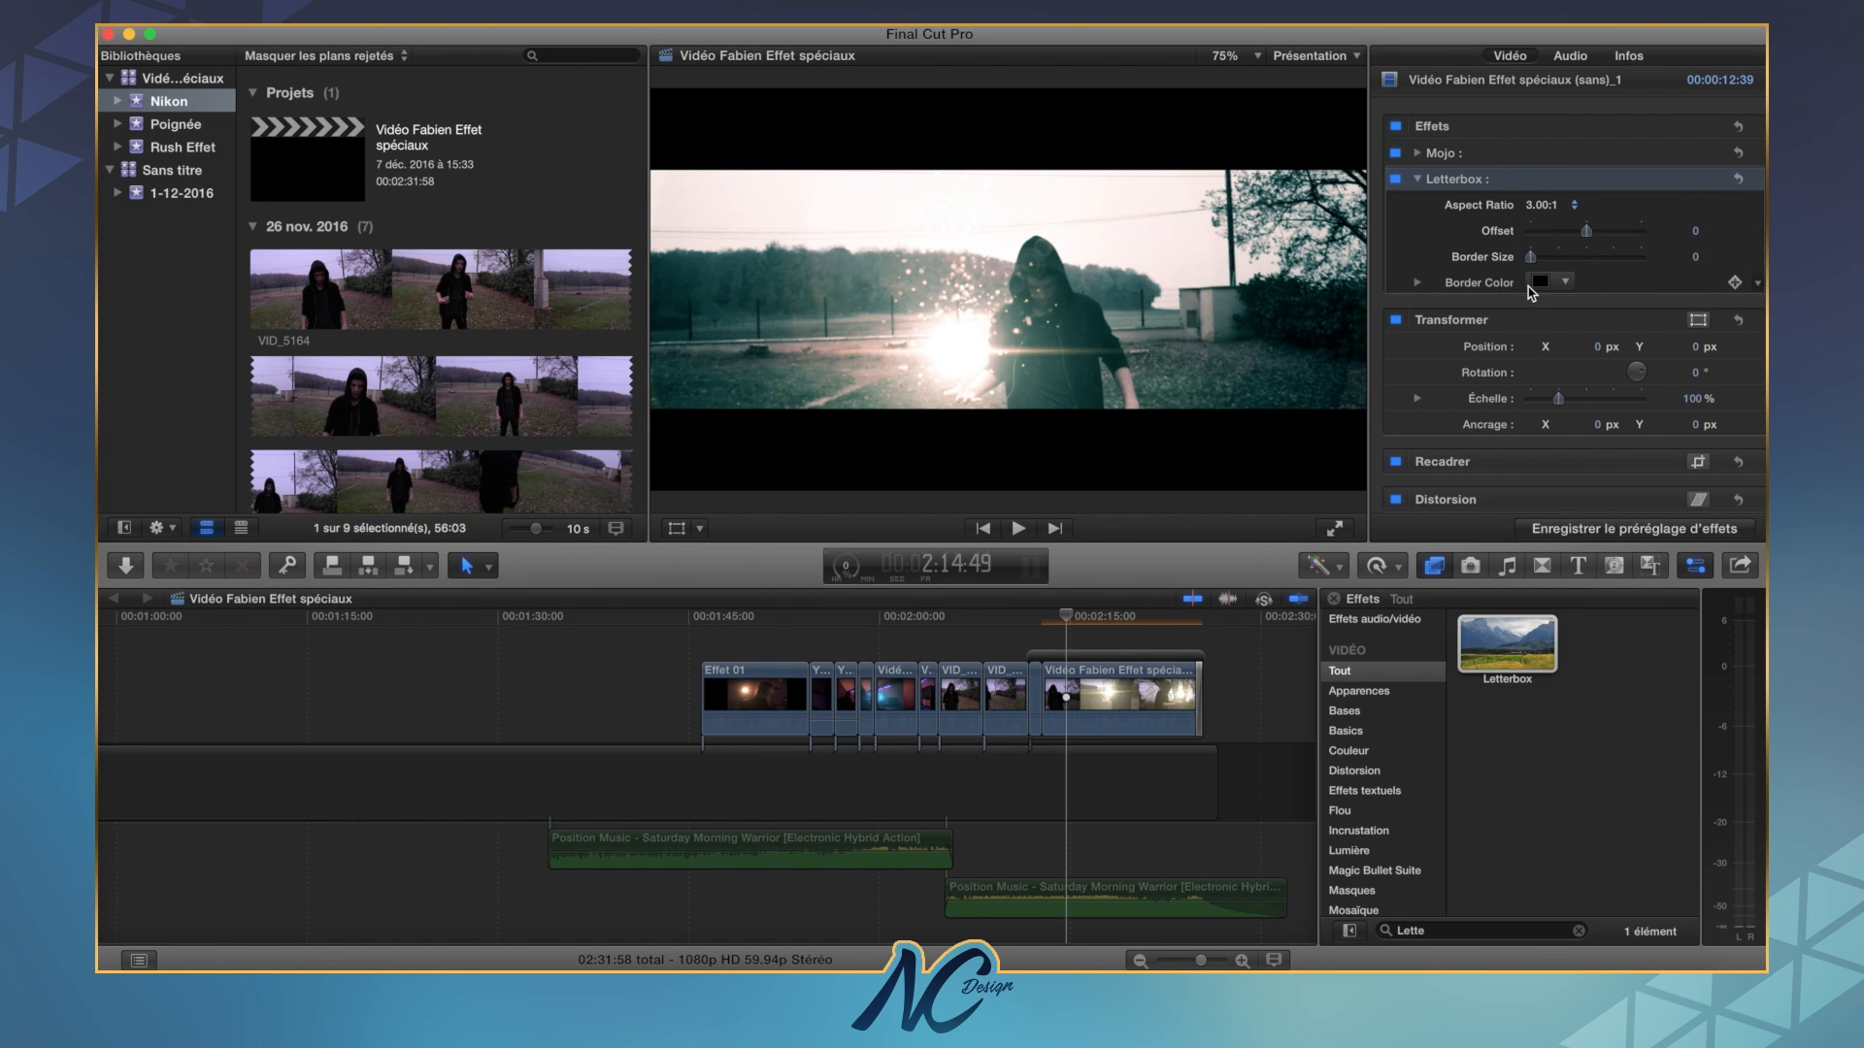
Step: Try a Letterbox aspect ratio of 2.35:1, settle on 2.55:1, and raise the offset to about 0.88
left_click(1550, 207)
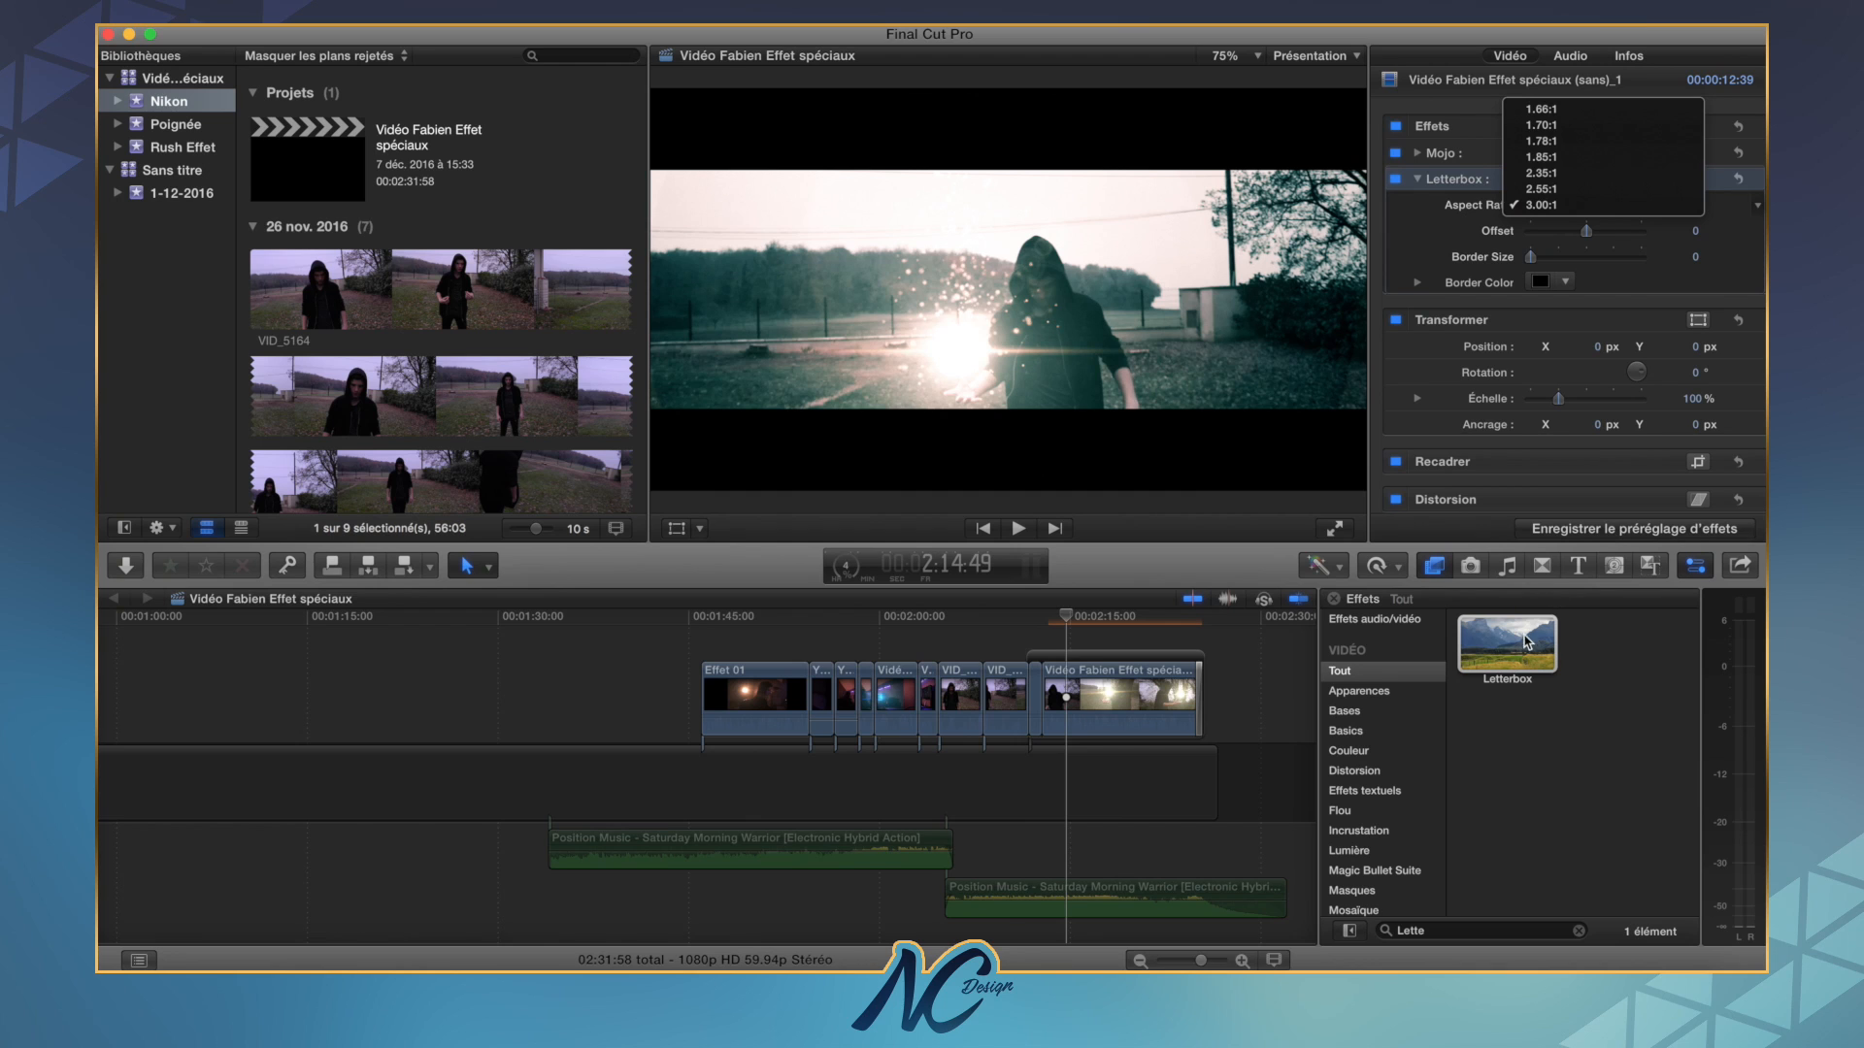
left_click(1566, 174)
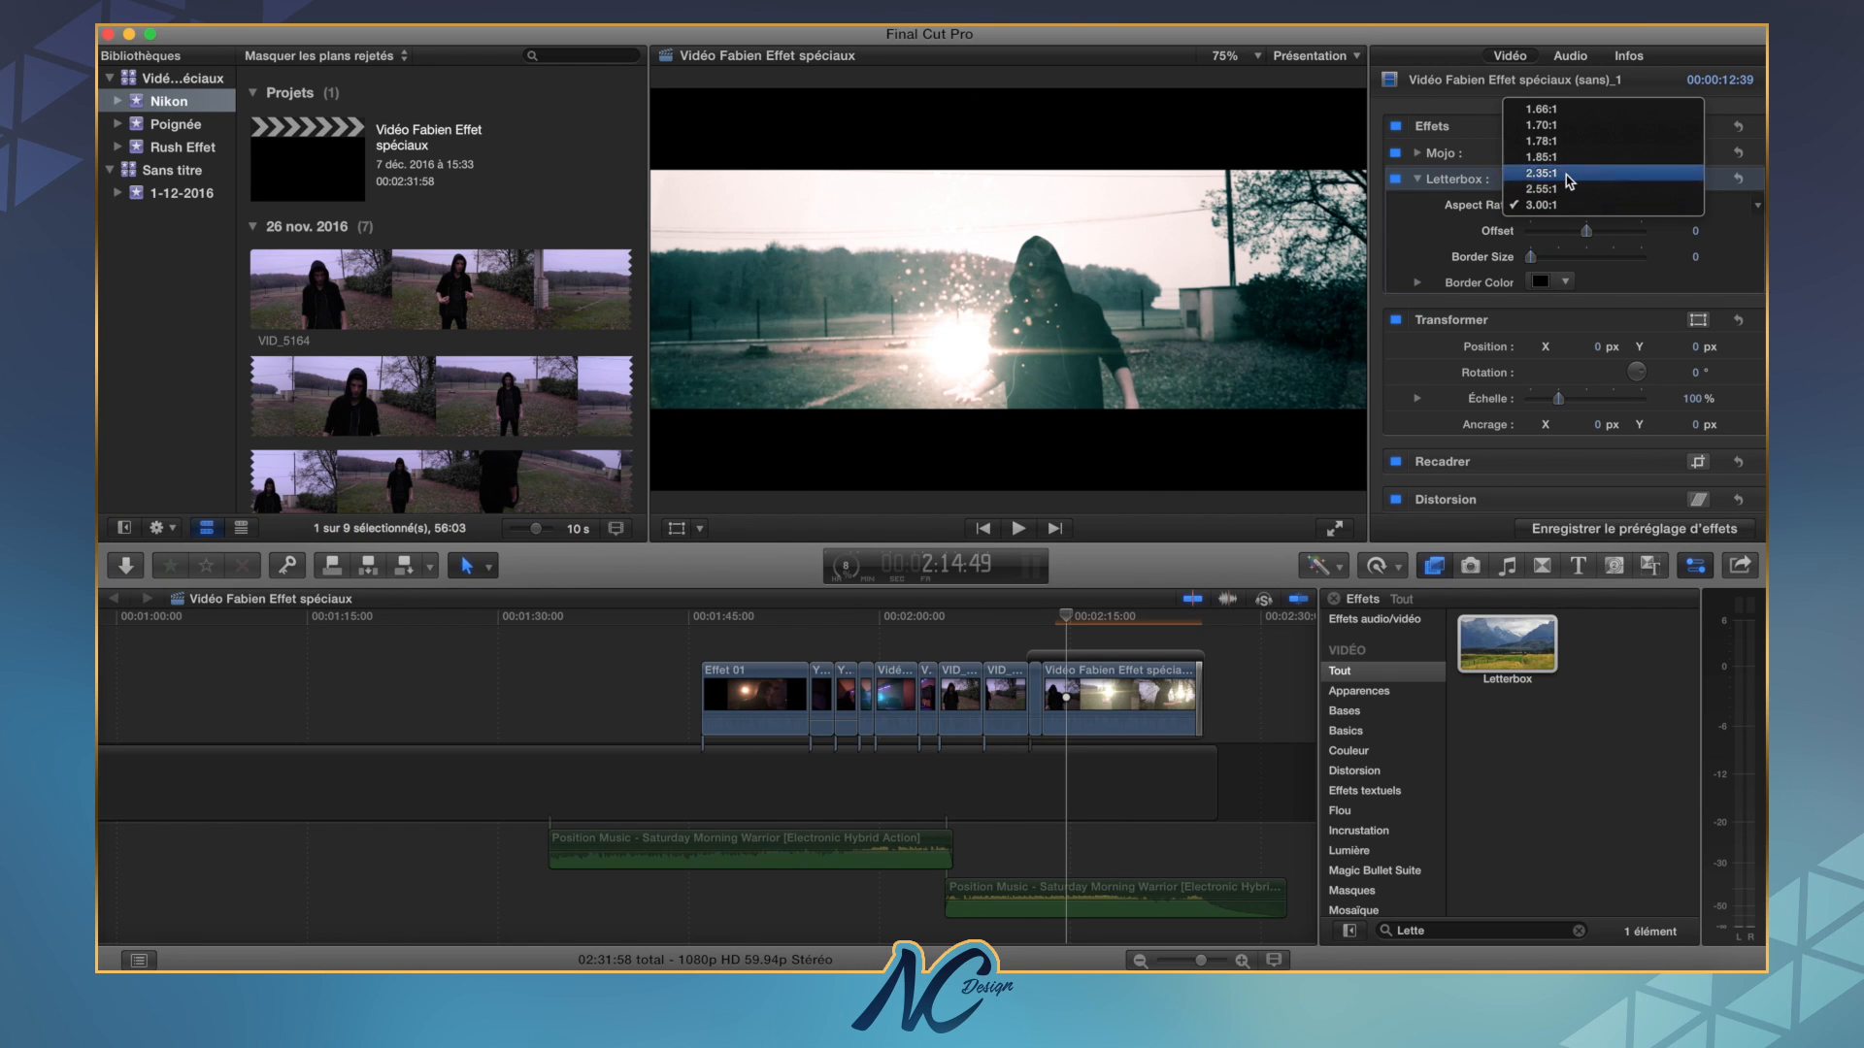
left_click(1549, 205)
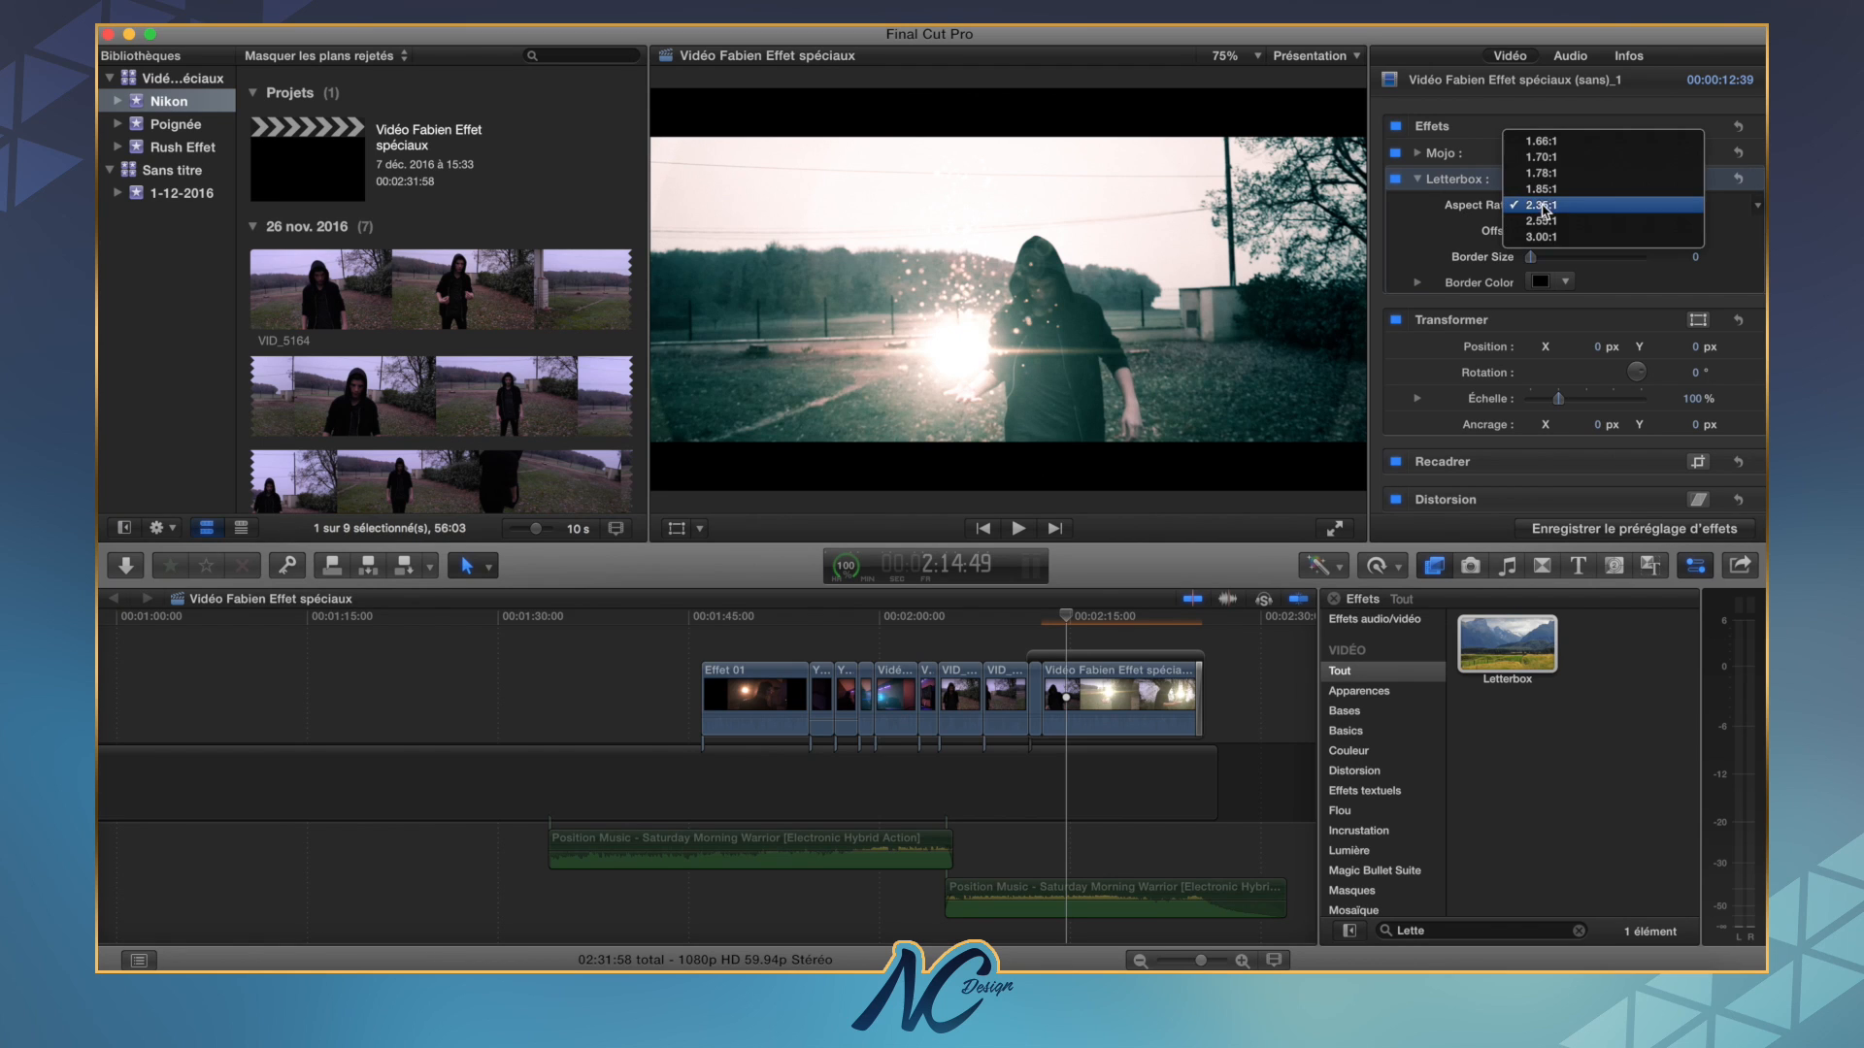
left_click(1480, 233)
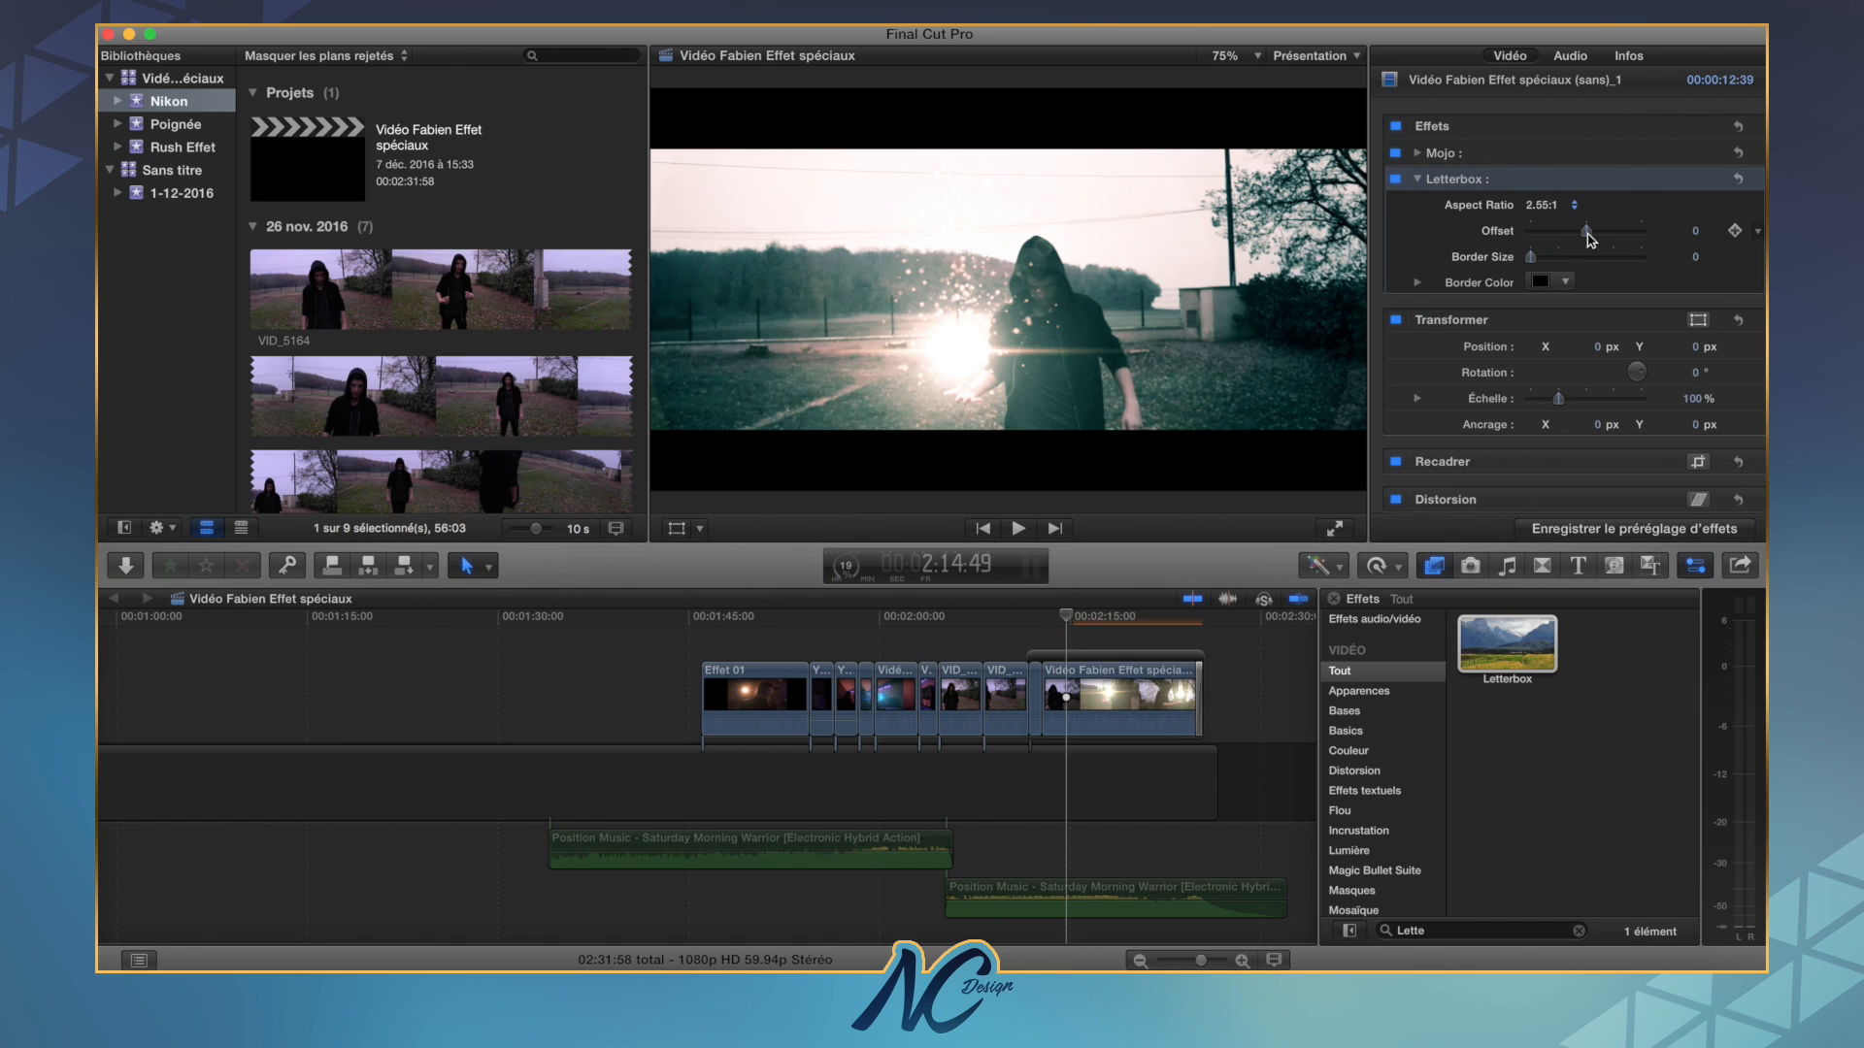
left_click_drag(1587, 234, 1639, 238)
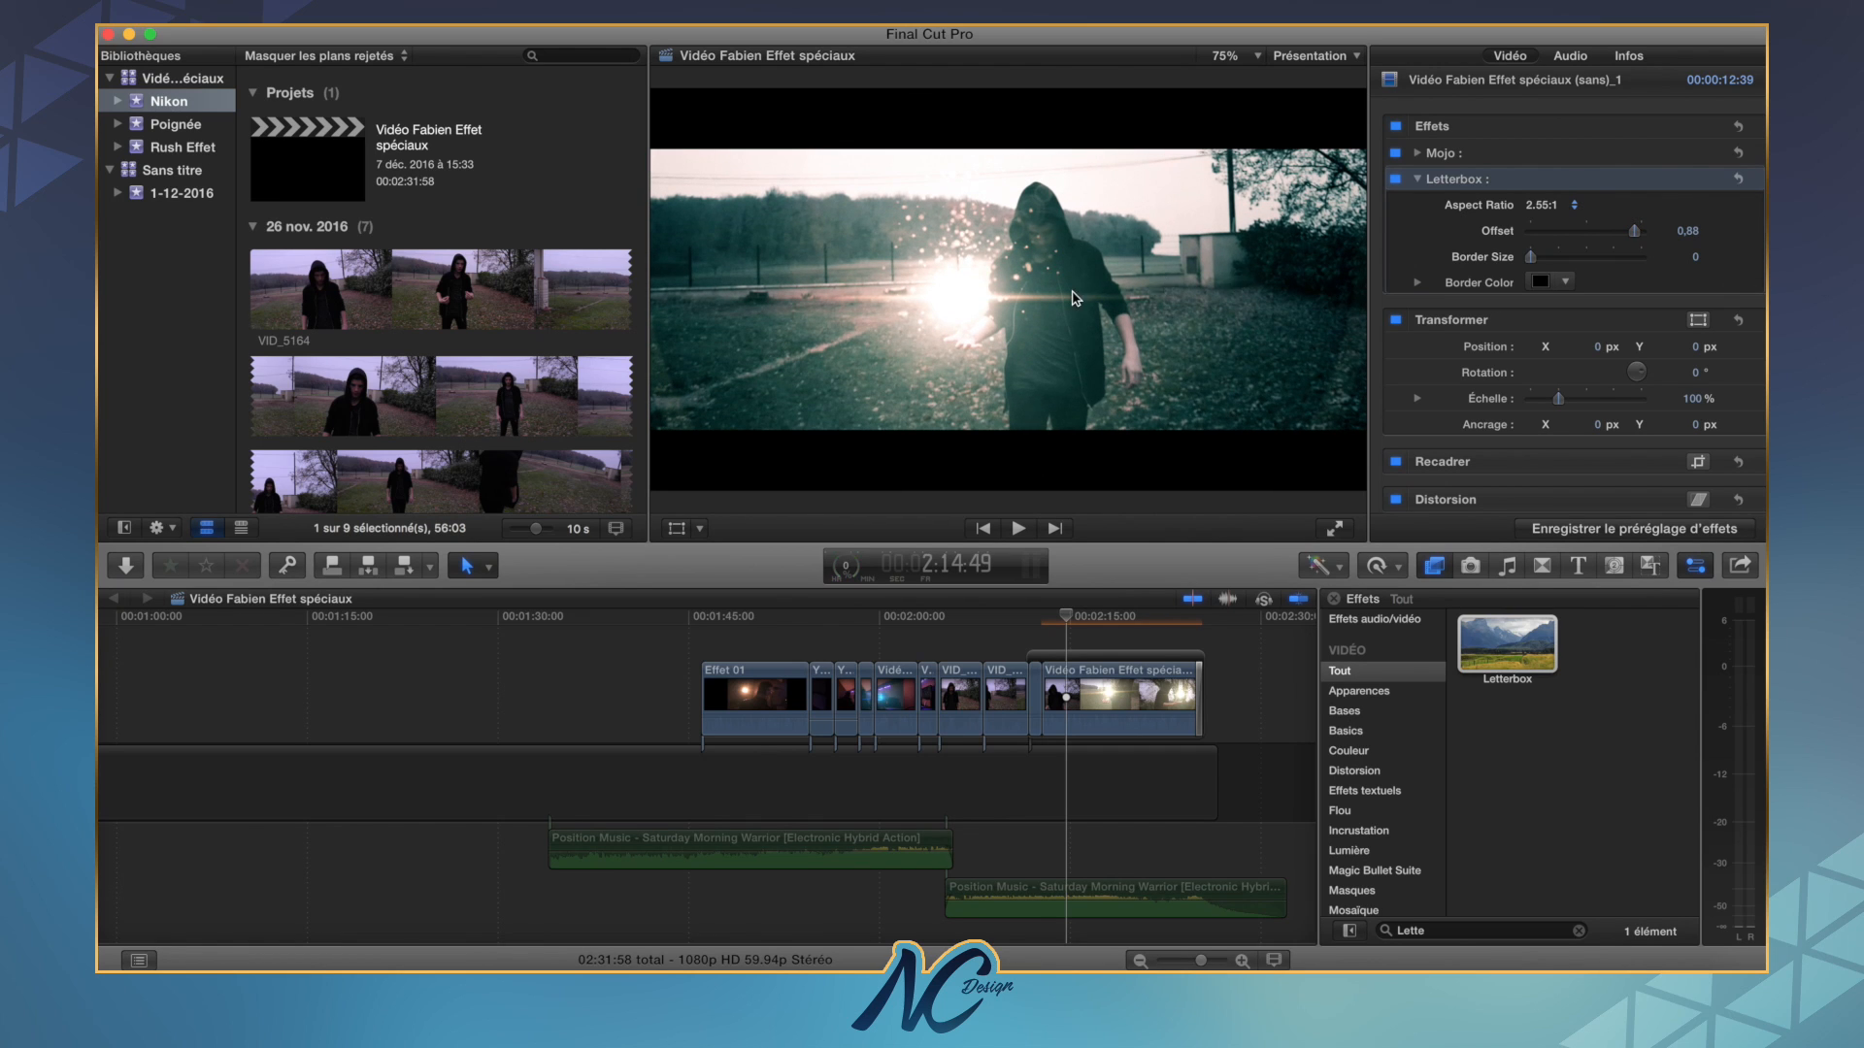
Step: Try Letterbox border sizes of 10 and about 2.96, and return the border size to 0
left_click(1408, 255)
left_click_drag(1521, 263, 1651, 262)
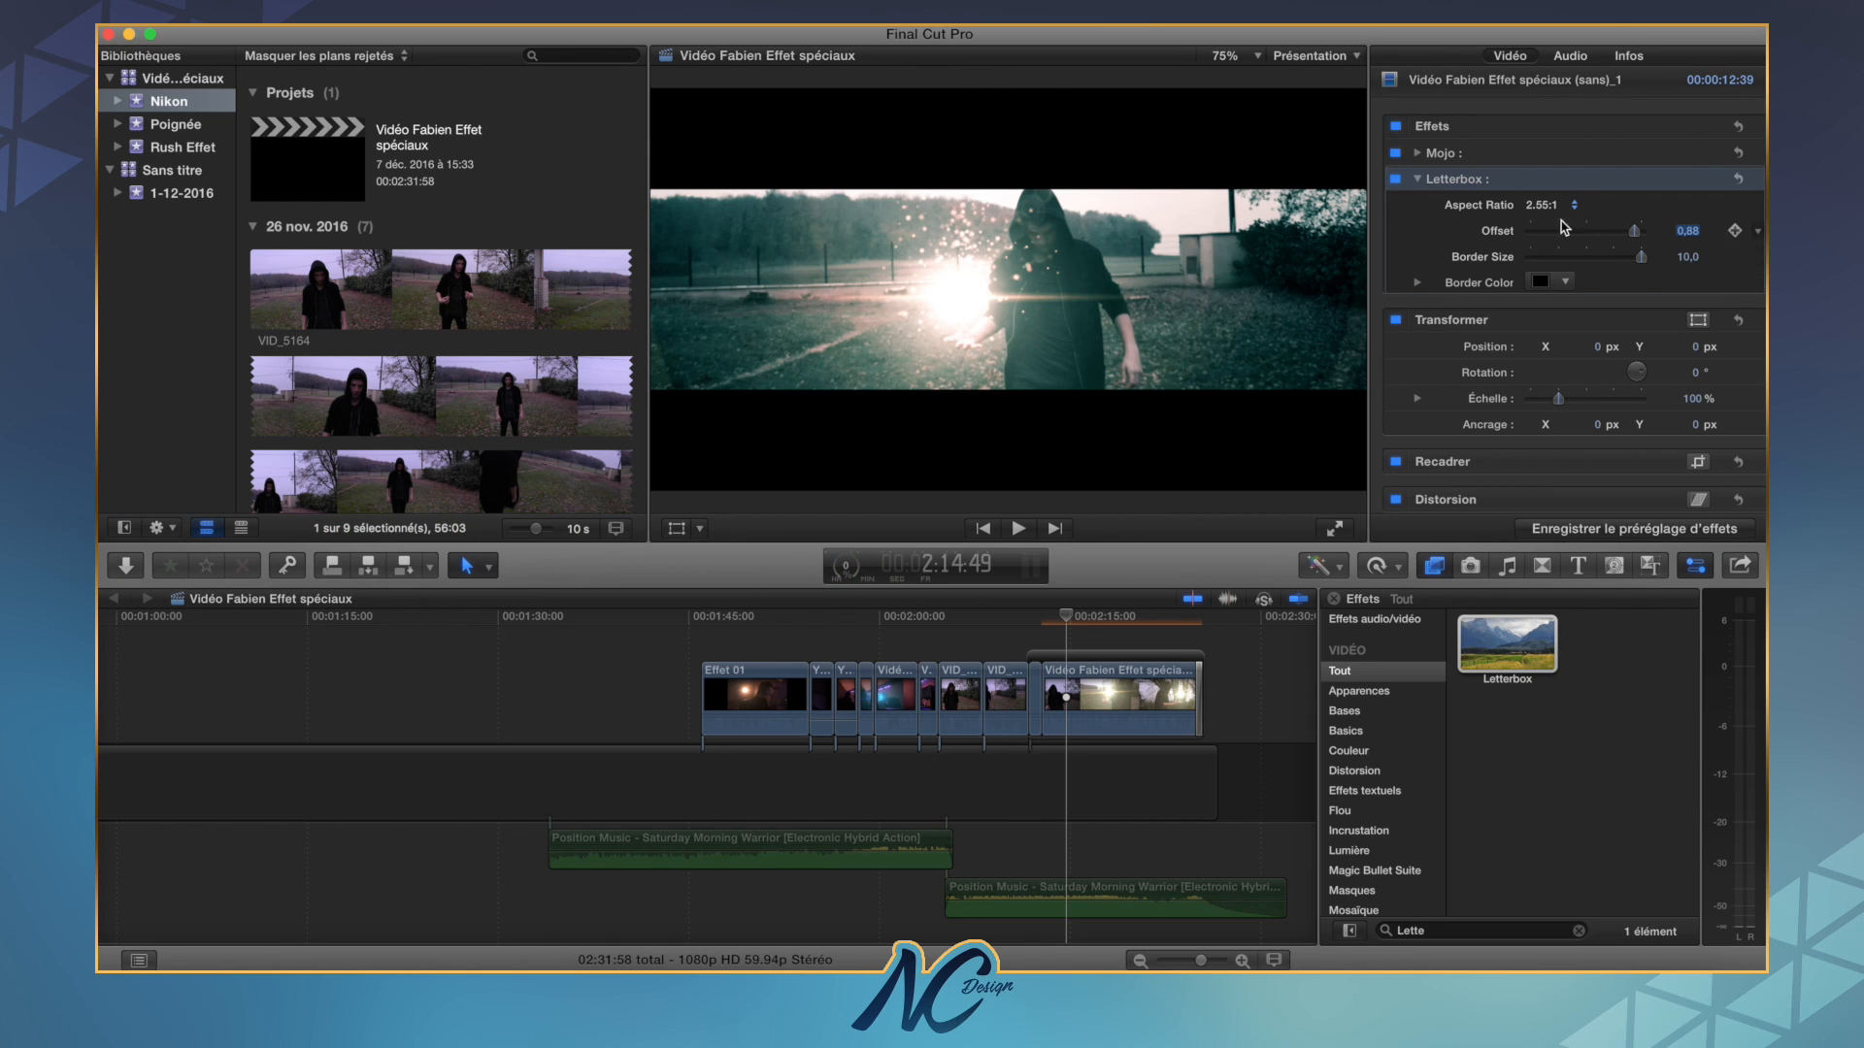
left_click_drag(1640, 259, 1563, 258)
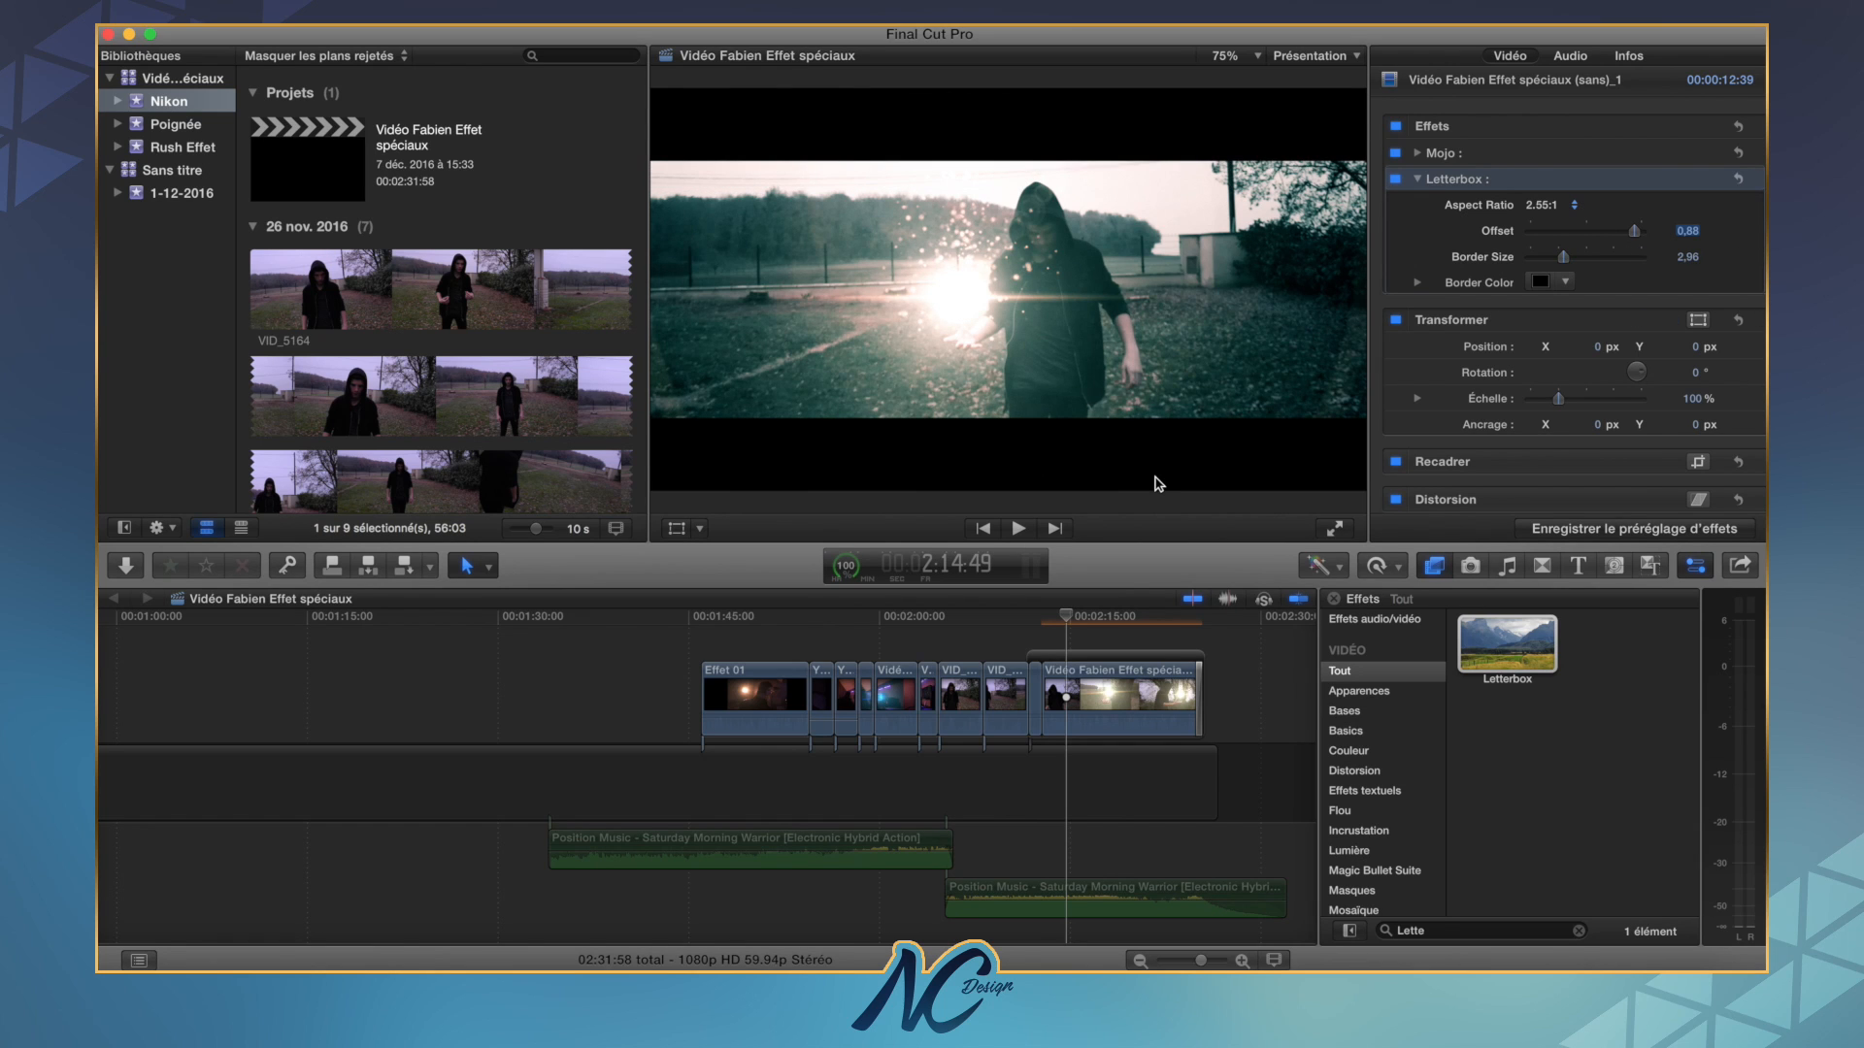
left_click_drag(1563, 258, 1437, 263)
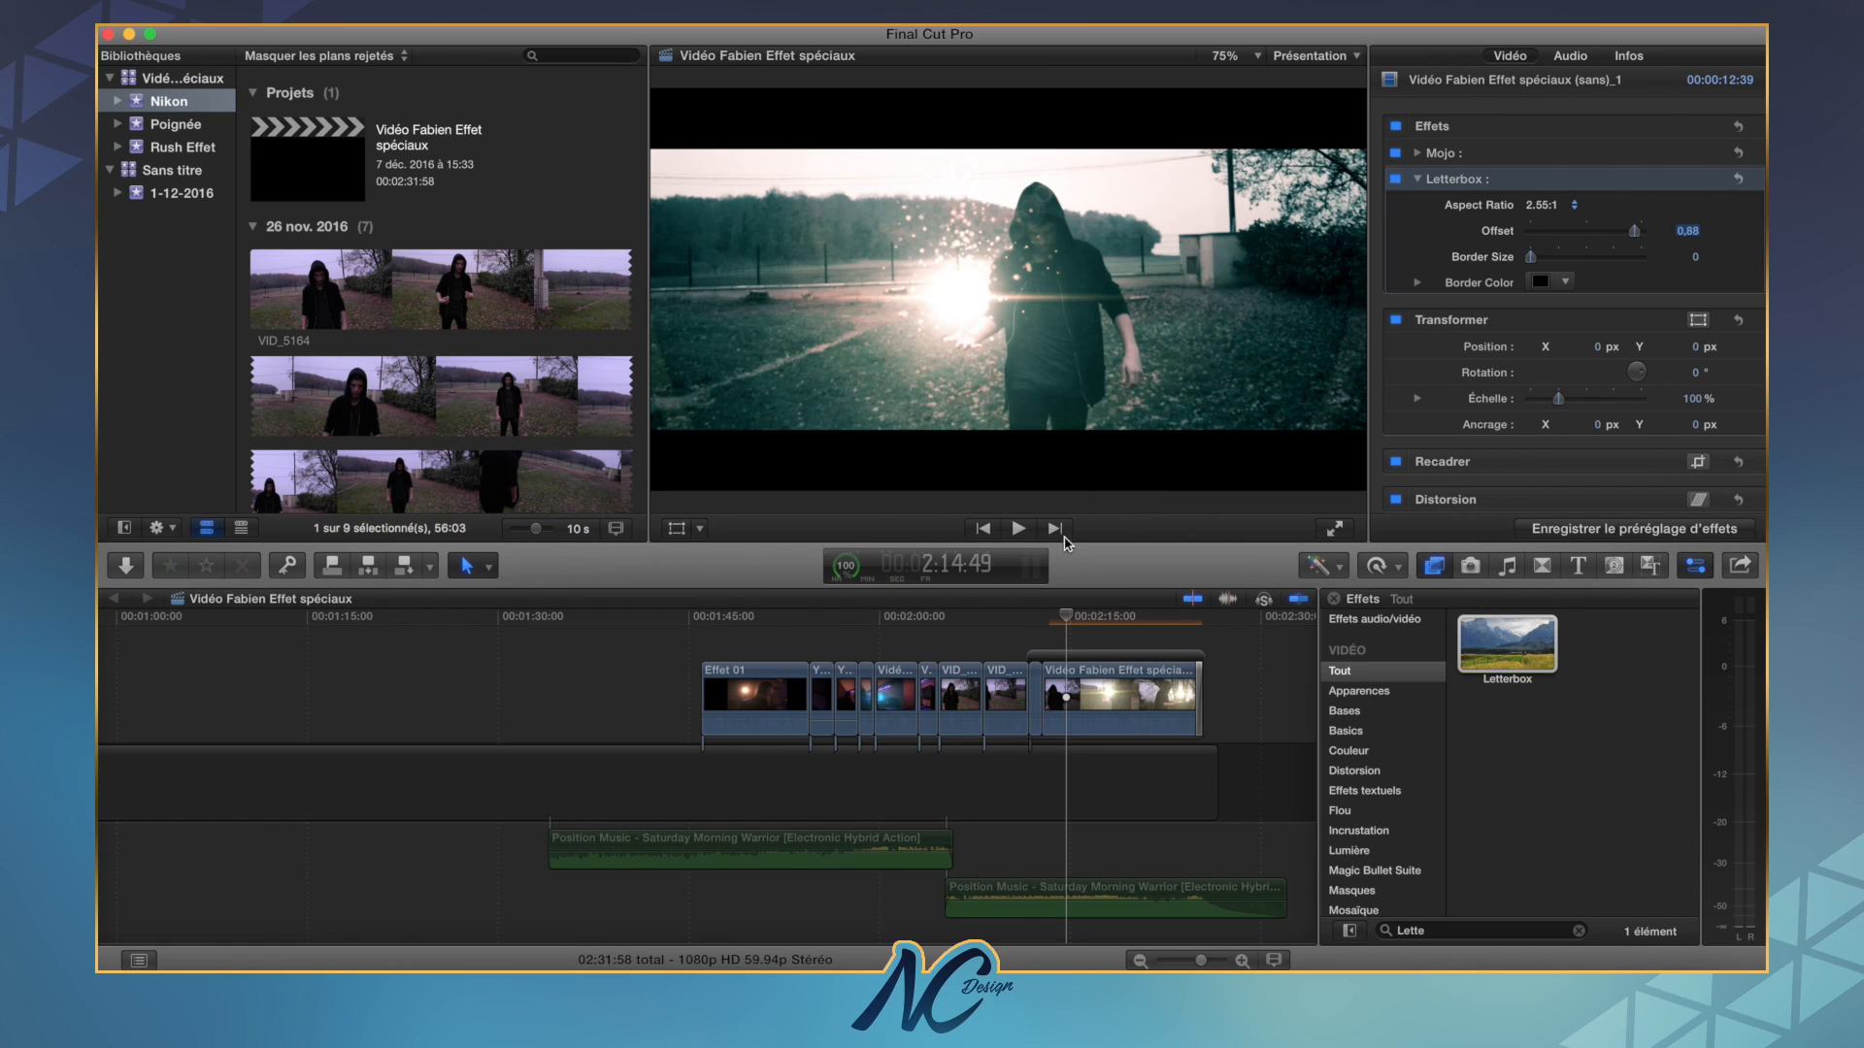
Step: Examine the letterboxed clip at several points and compare it with all its effects off and on
left_click(1050, 631)
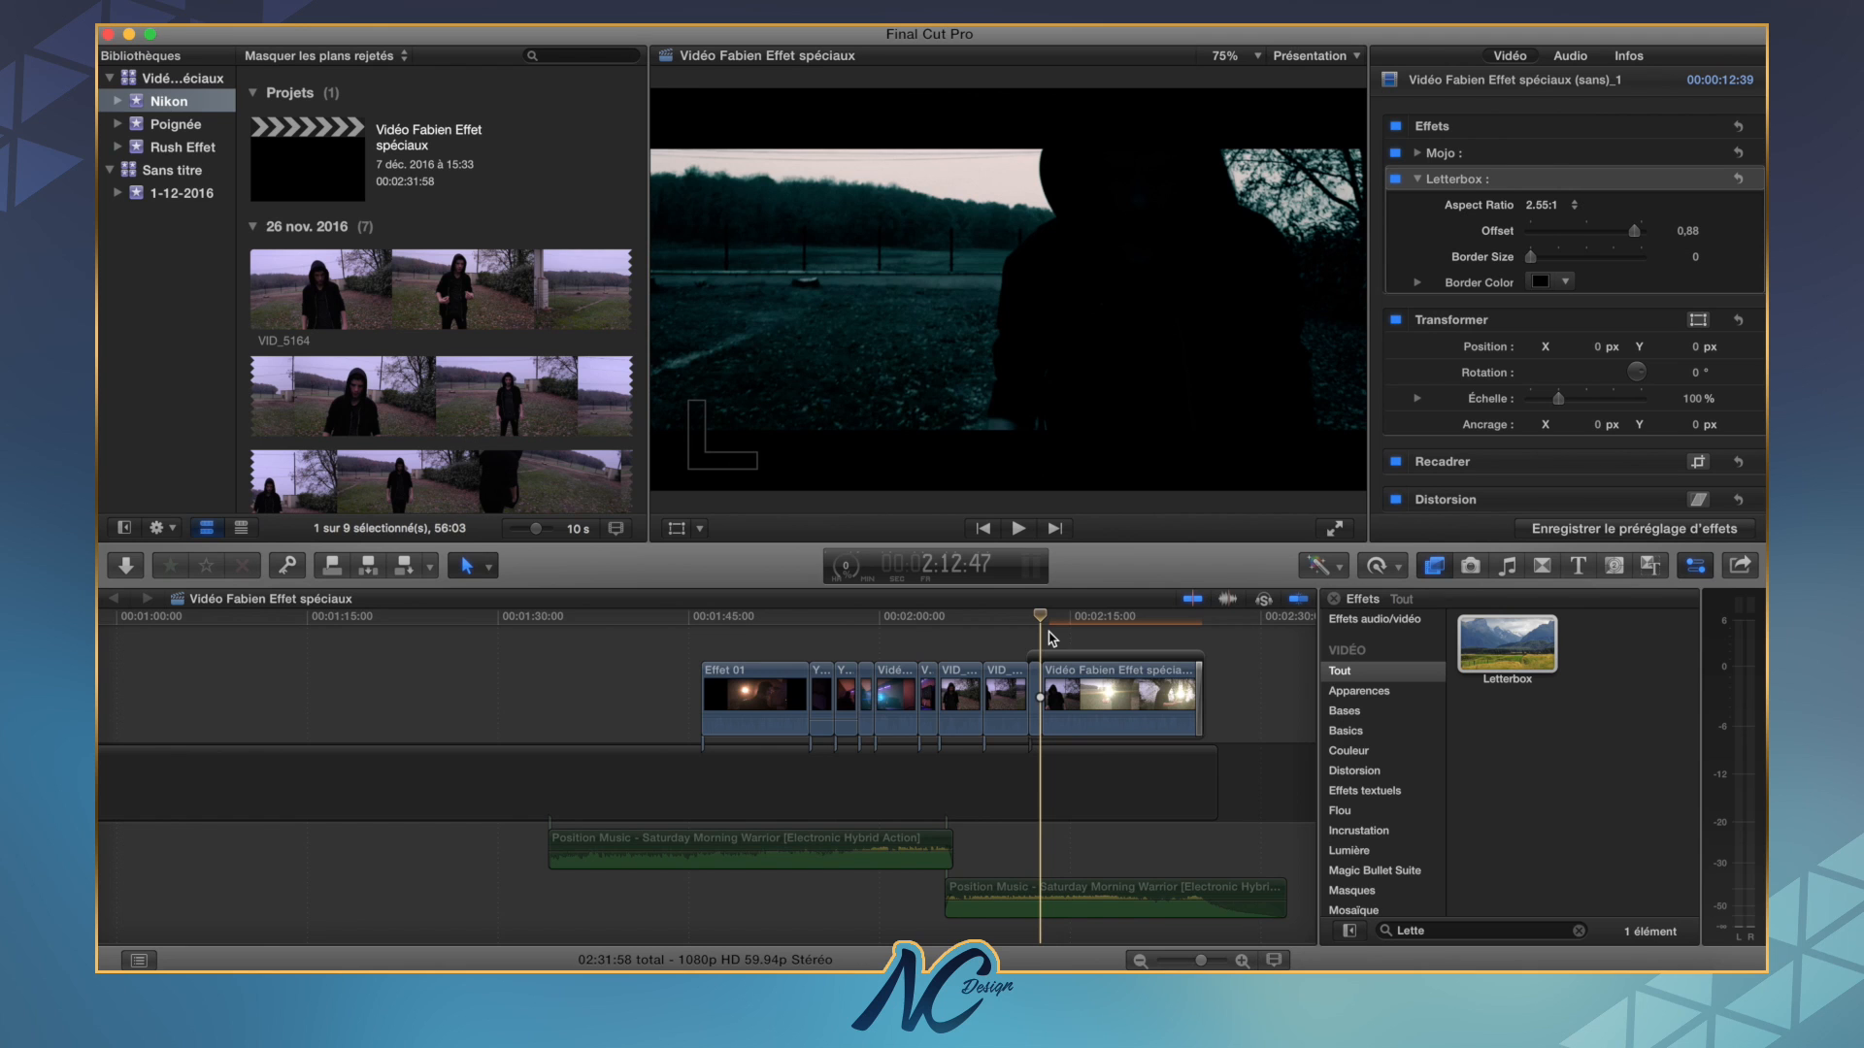
left_click(1107, 648)
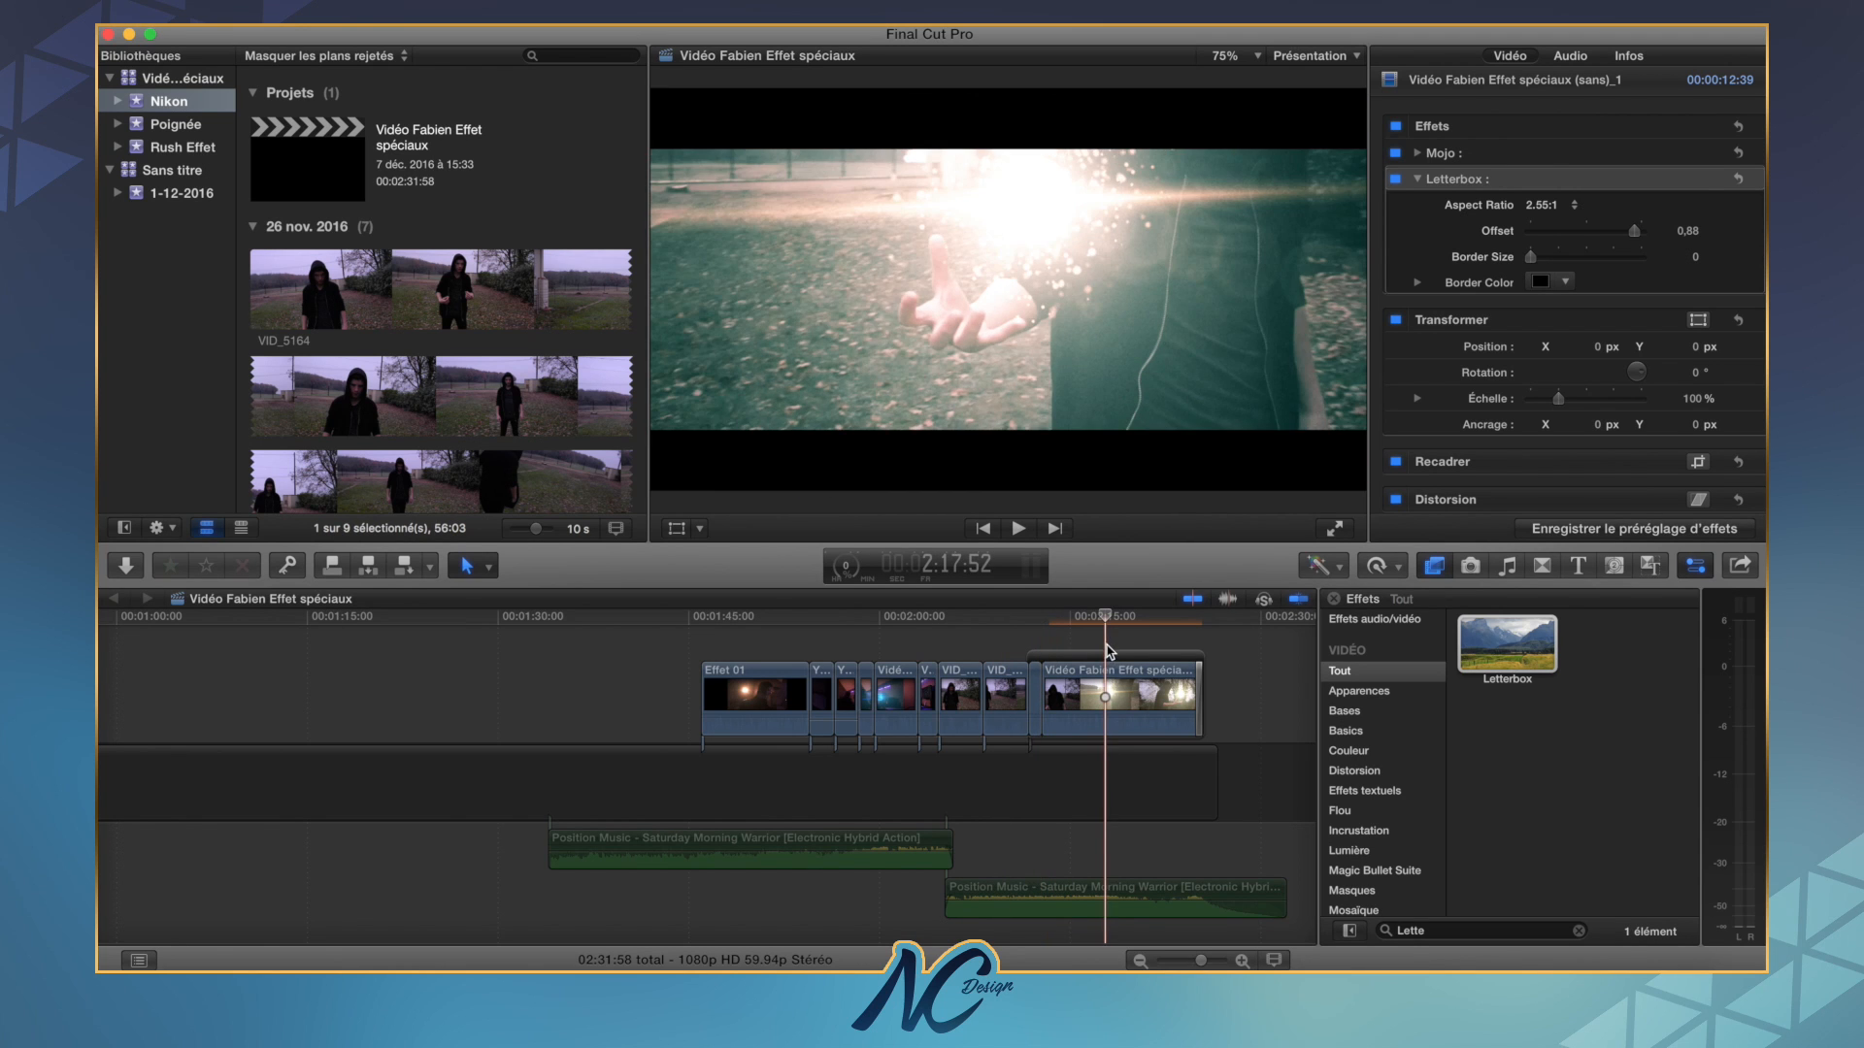
left_click(1071, 649)
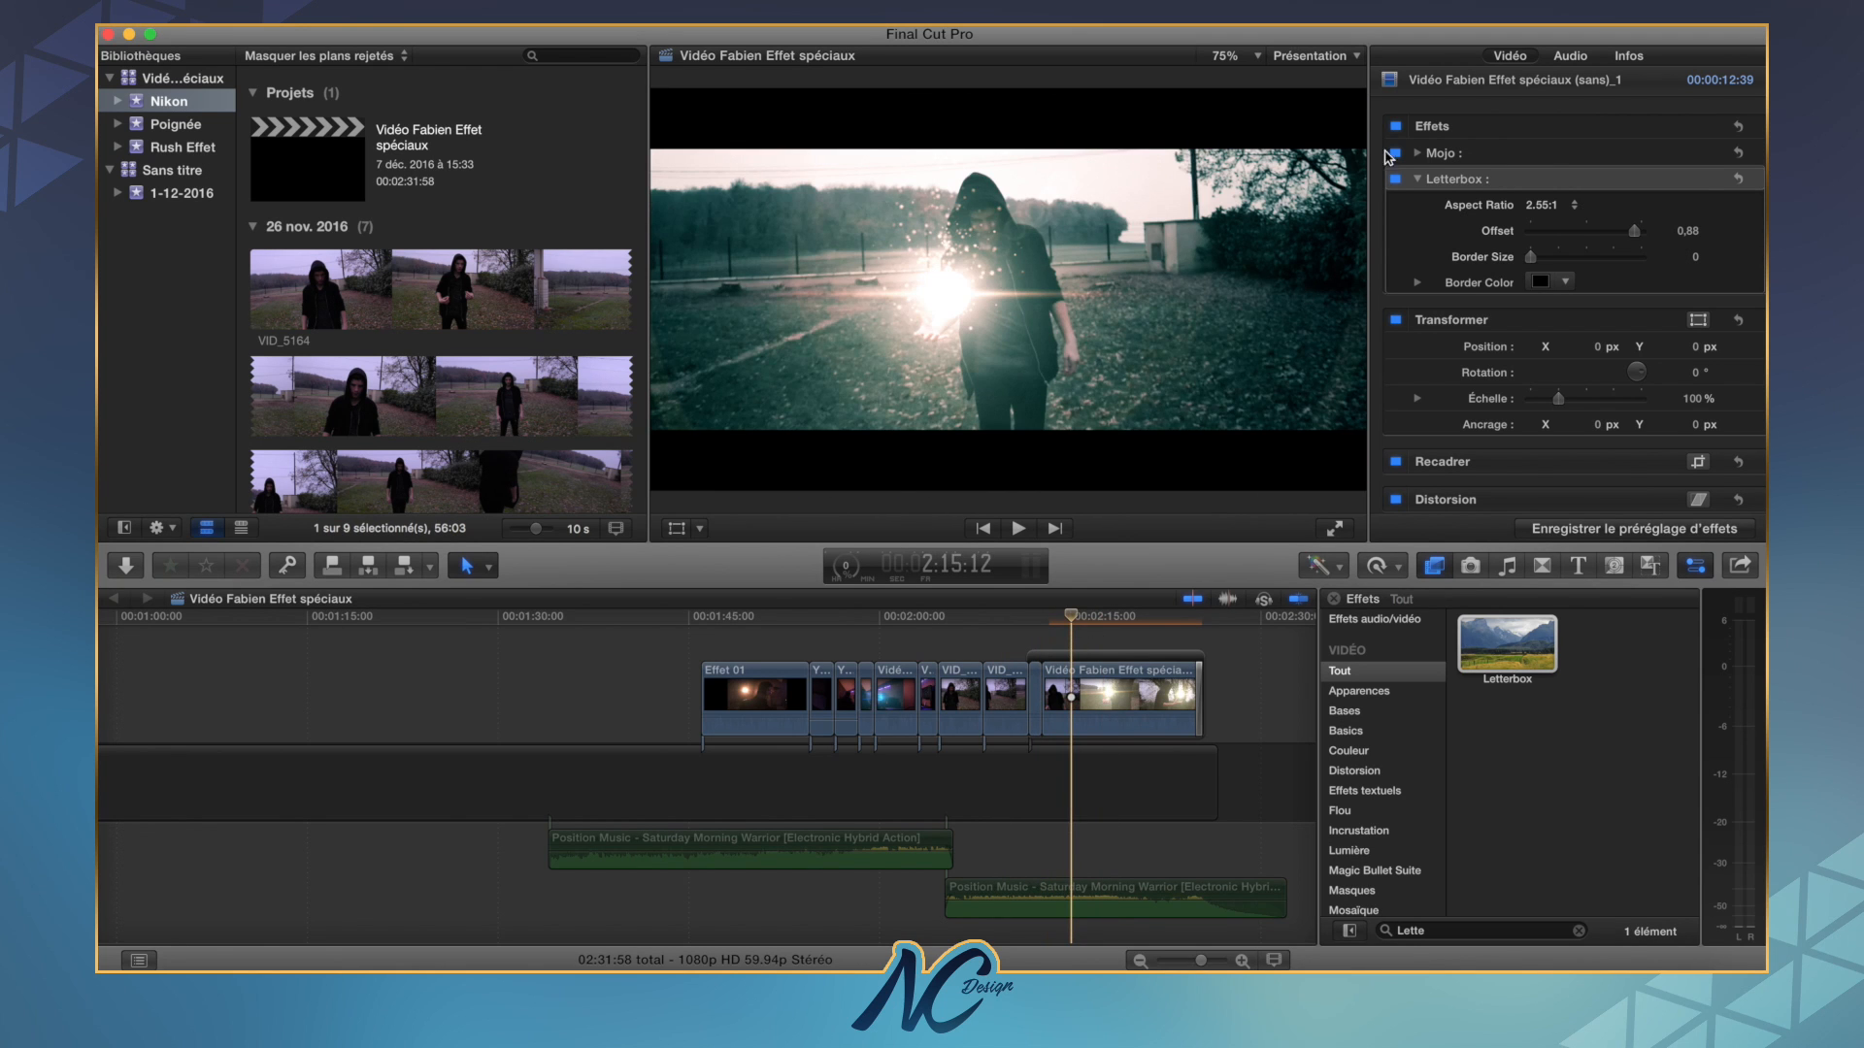
left_click(1396, 127)
left_click(1396, 127)
left_click(1041, 622)
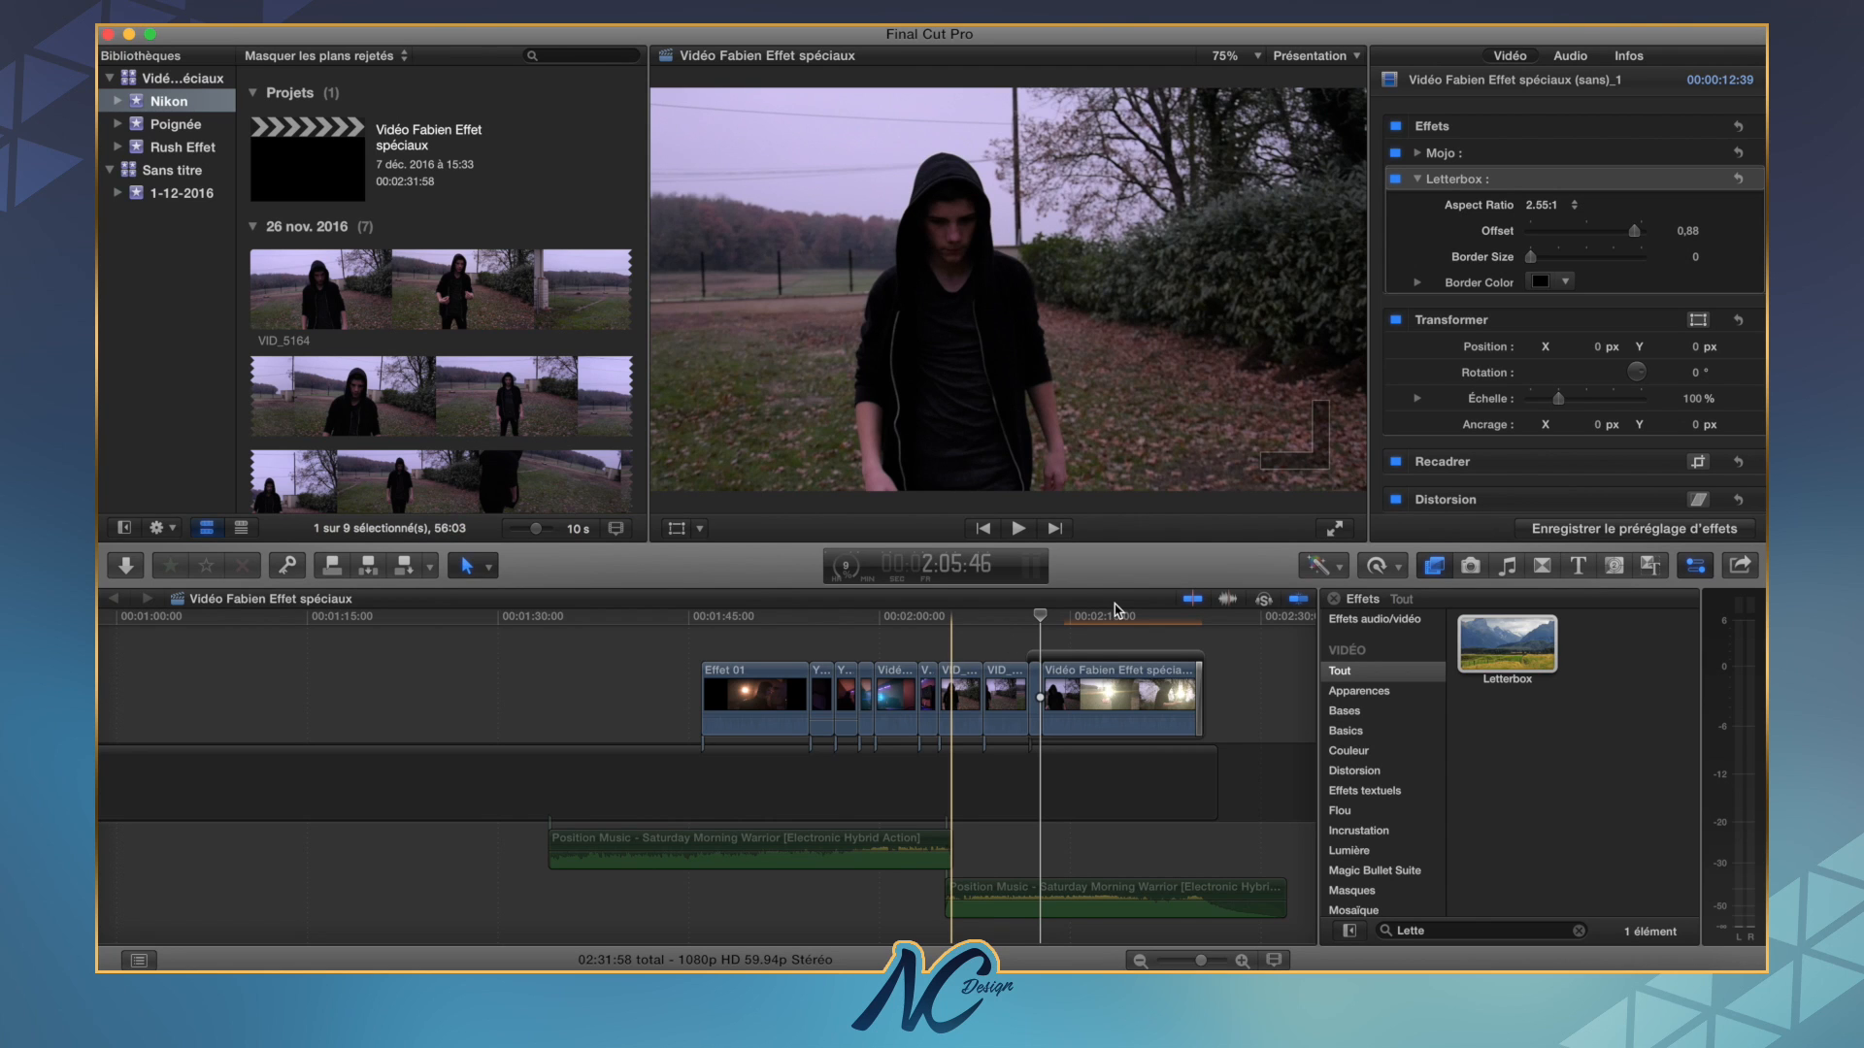
Step: Show the Couleur video effects and clear the effect search filter
left_click(1348, 750)
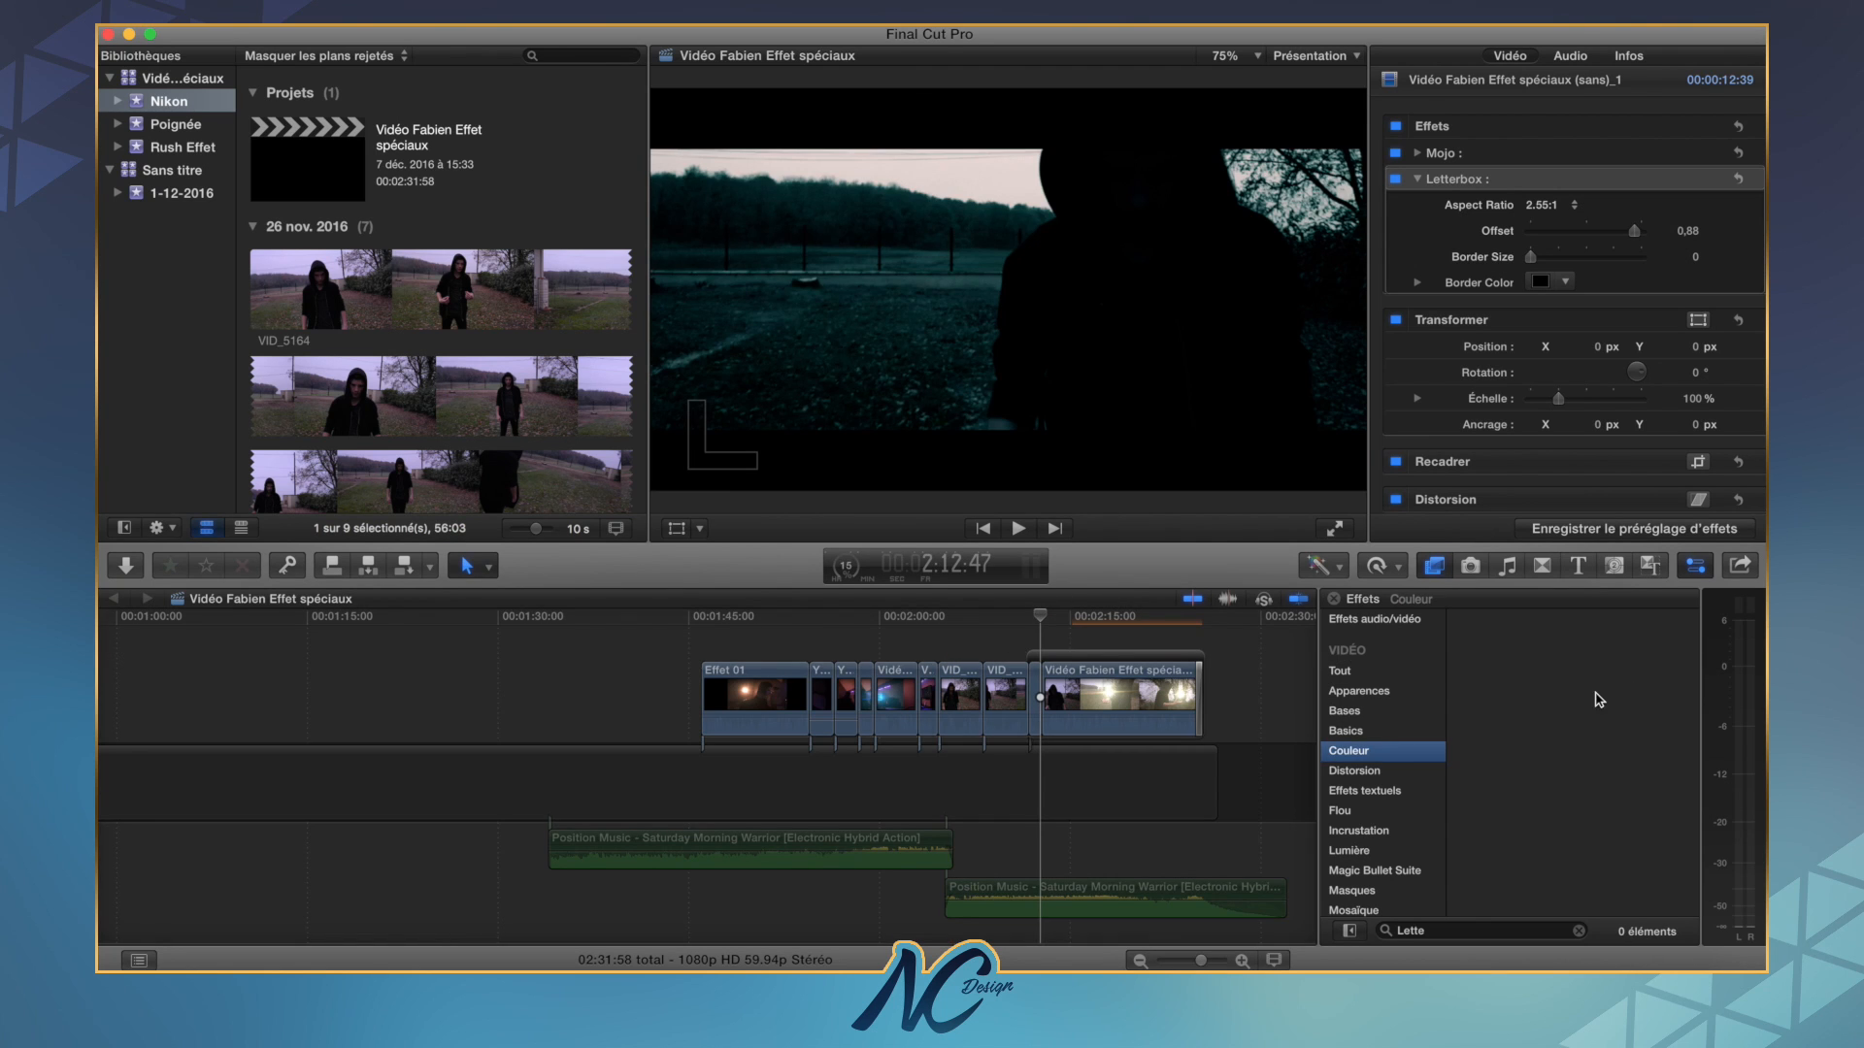
left_click(1579, 931)
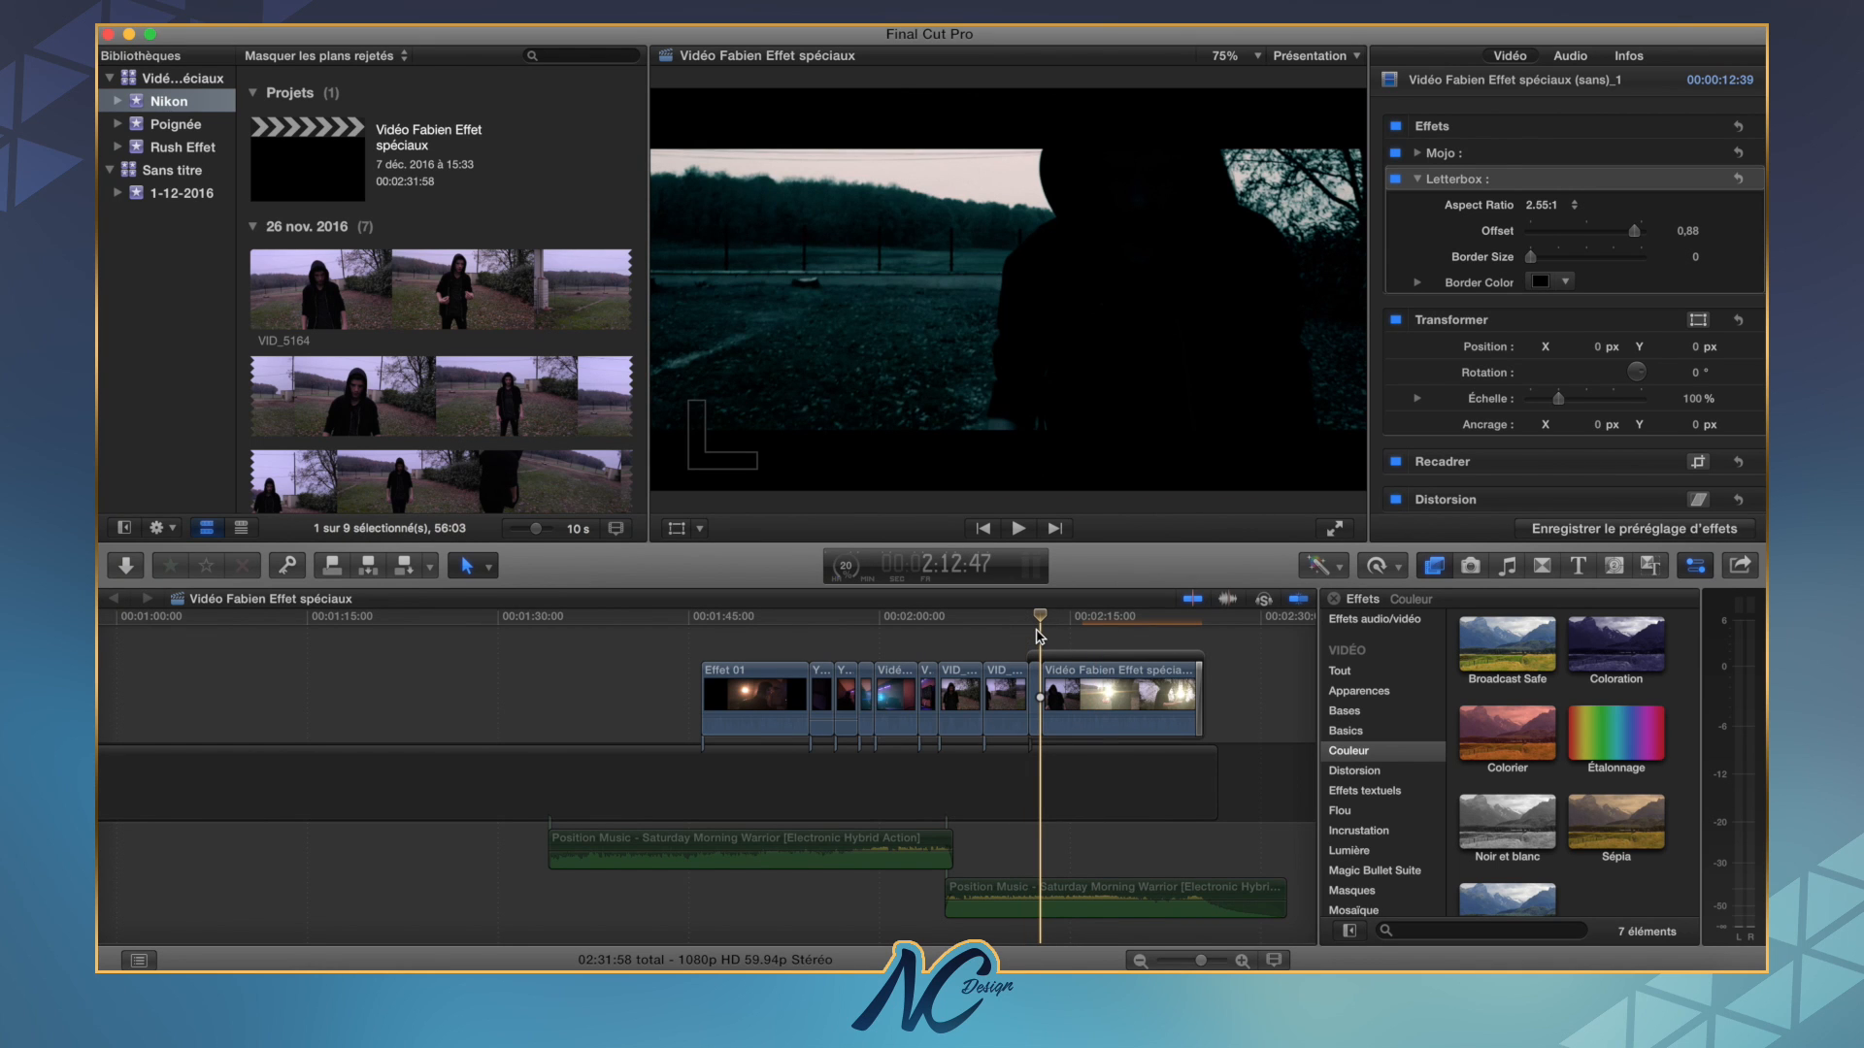
Step: Play the clip from its start, and compare its look with Letterbox and Mojo each switched off and back on
key("space")
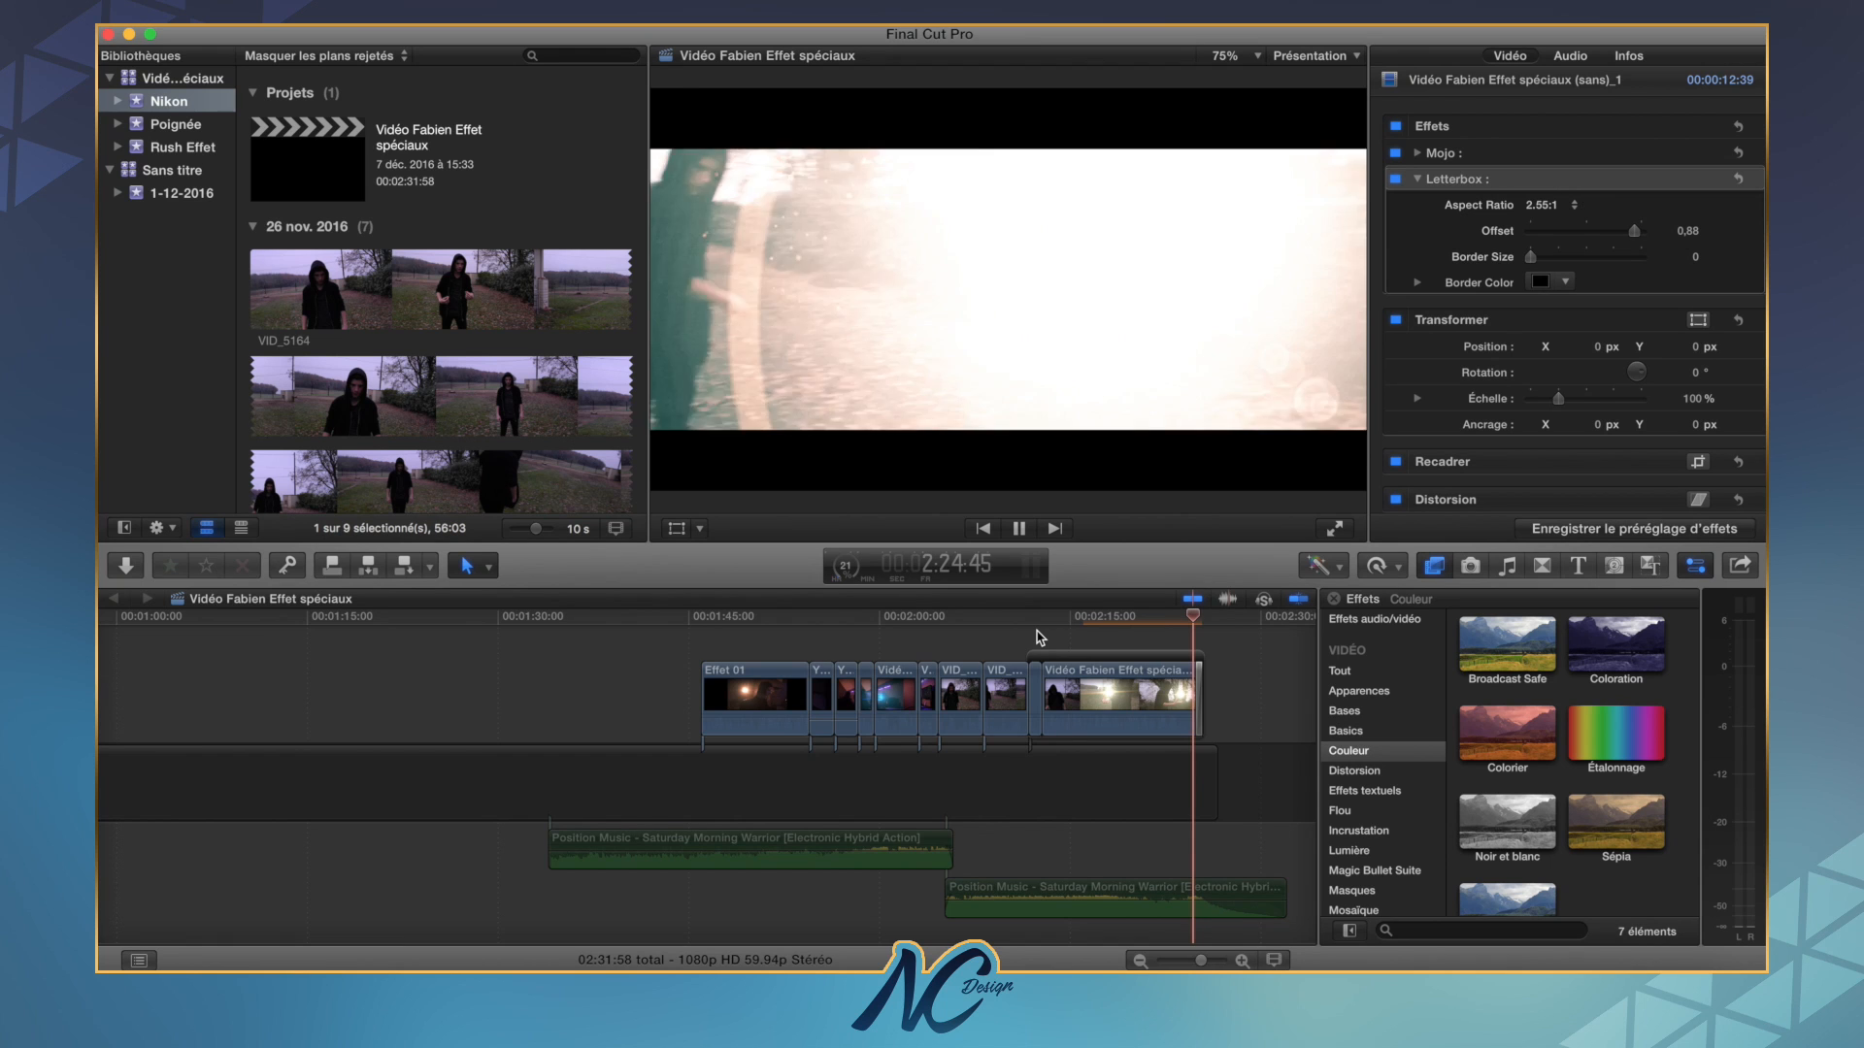
left_click(1038, 638)
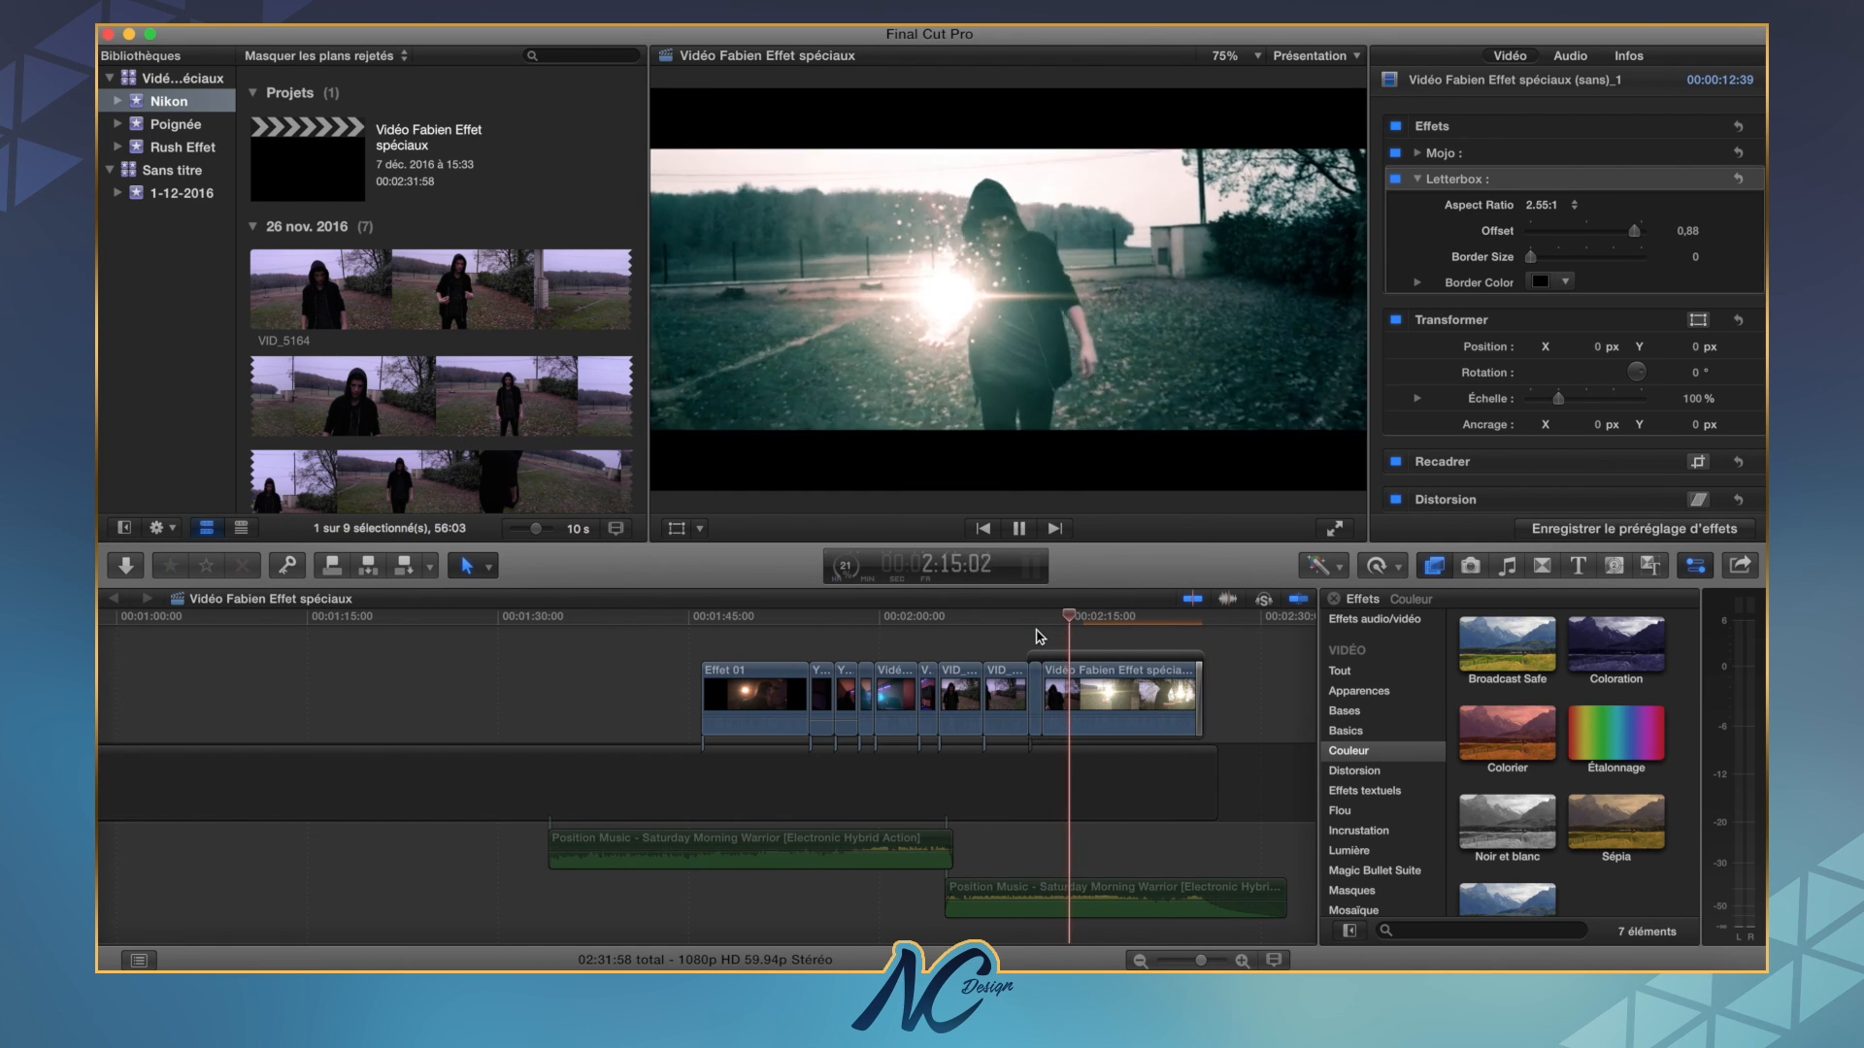
key("space")
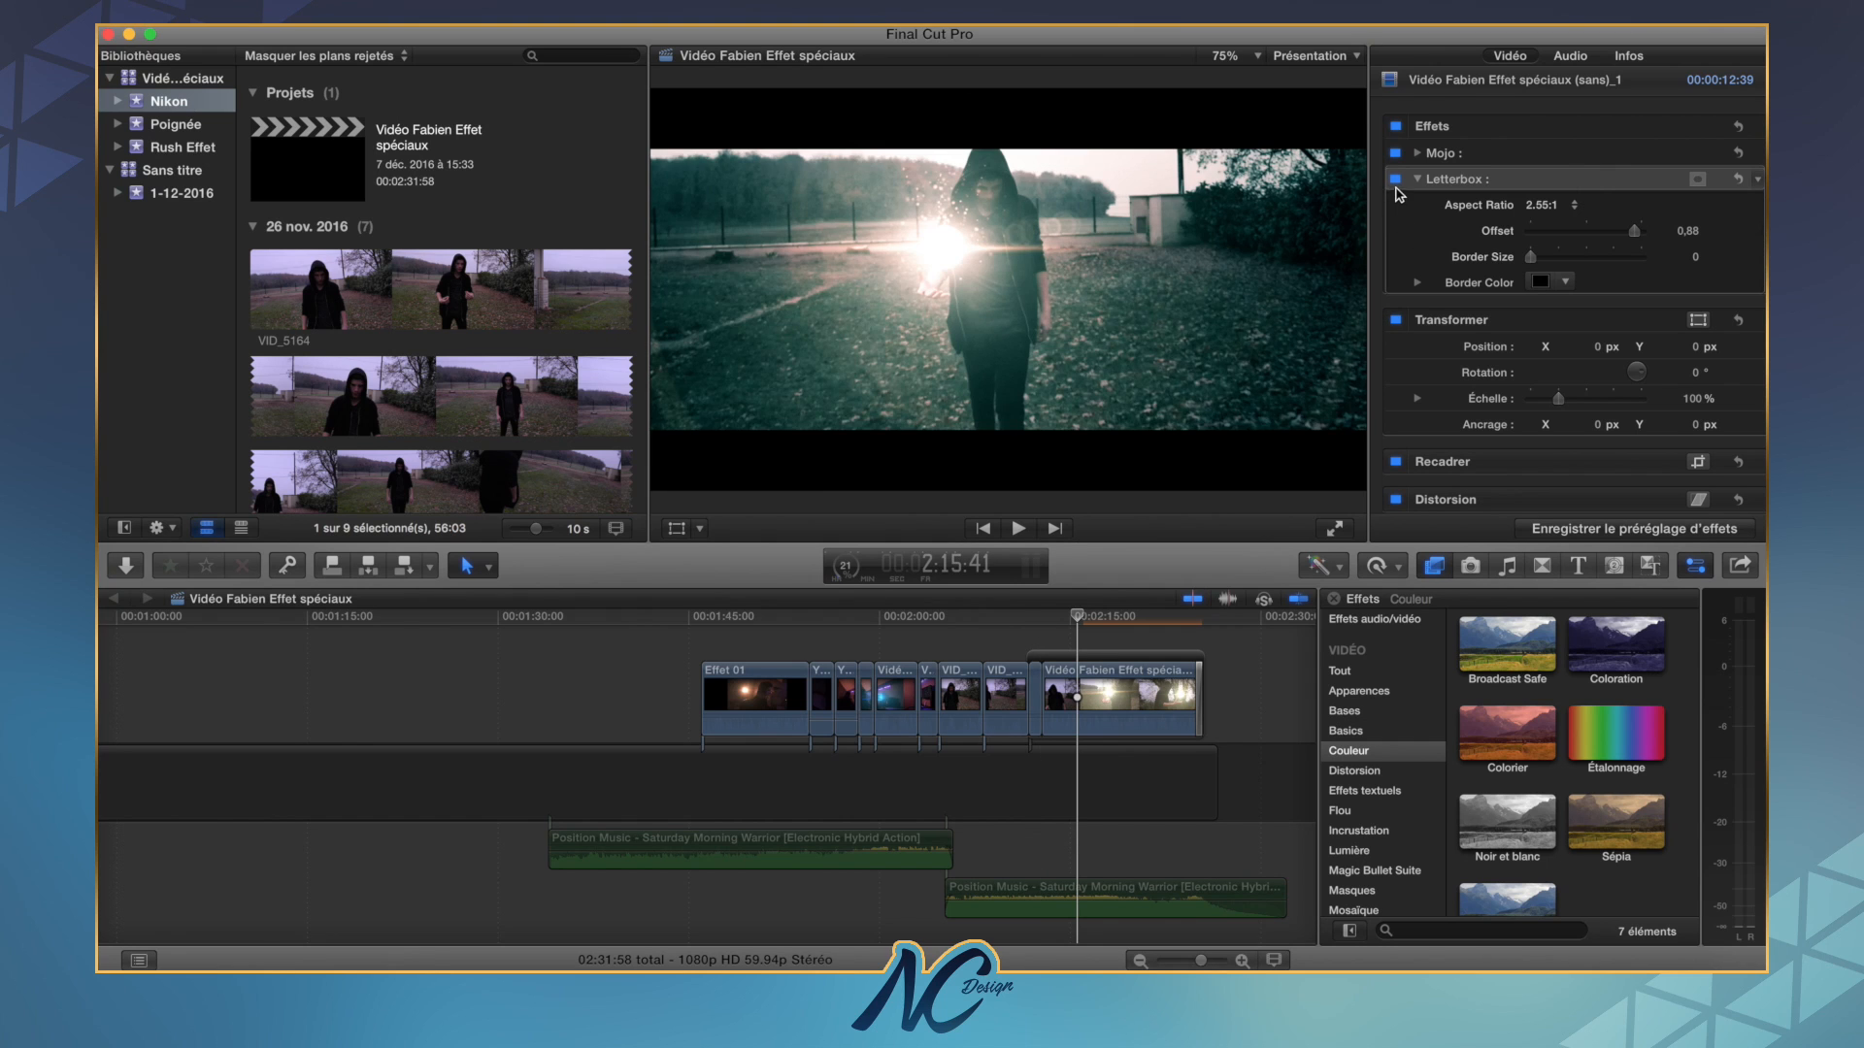
left_click(1396, 180)
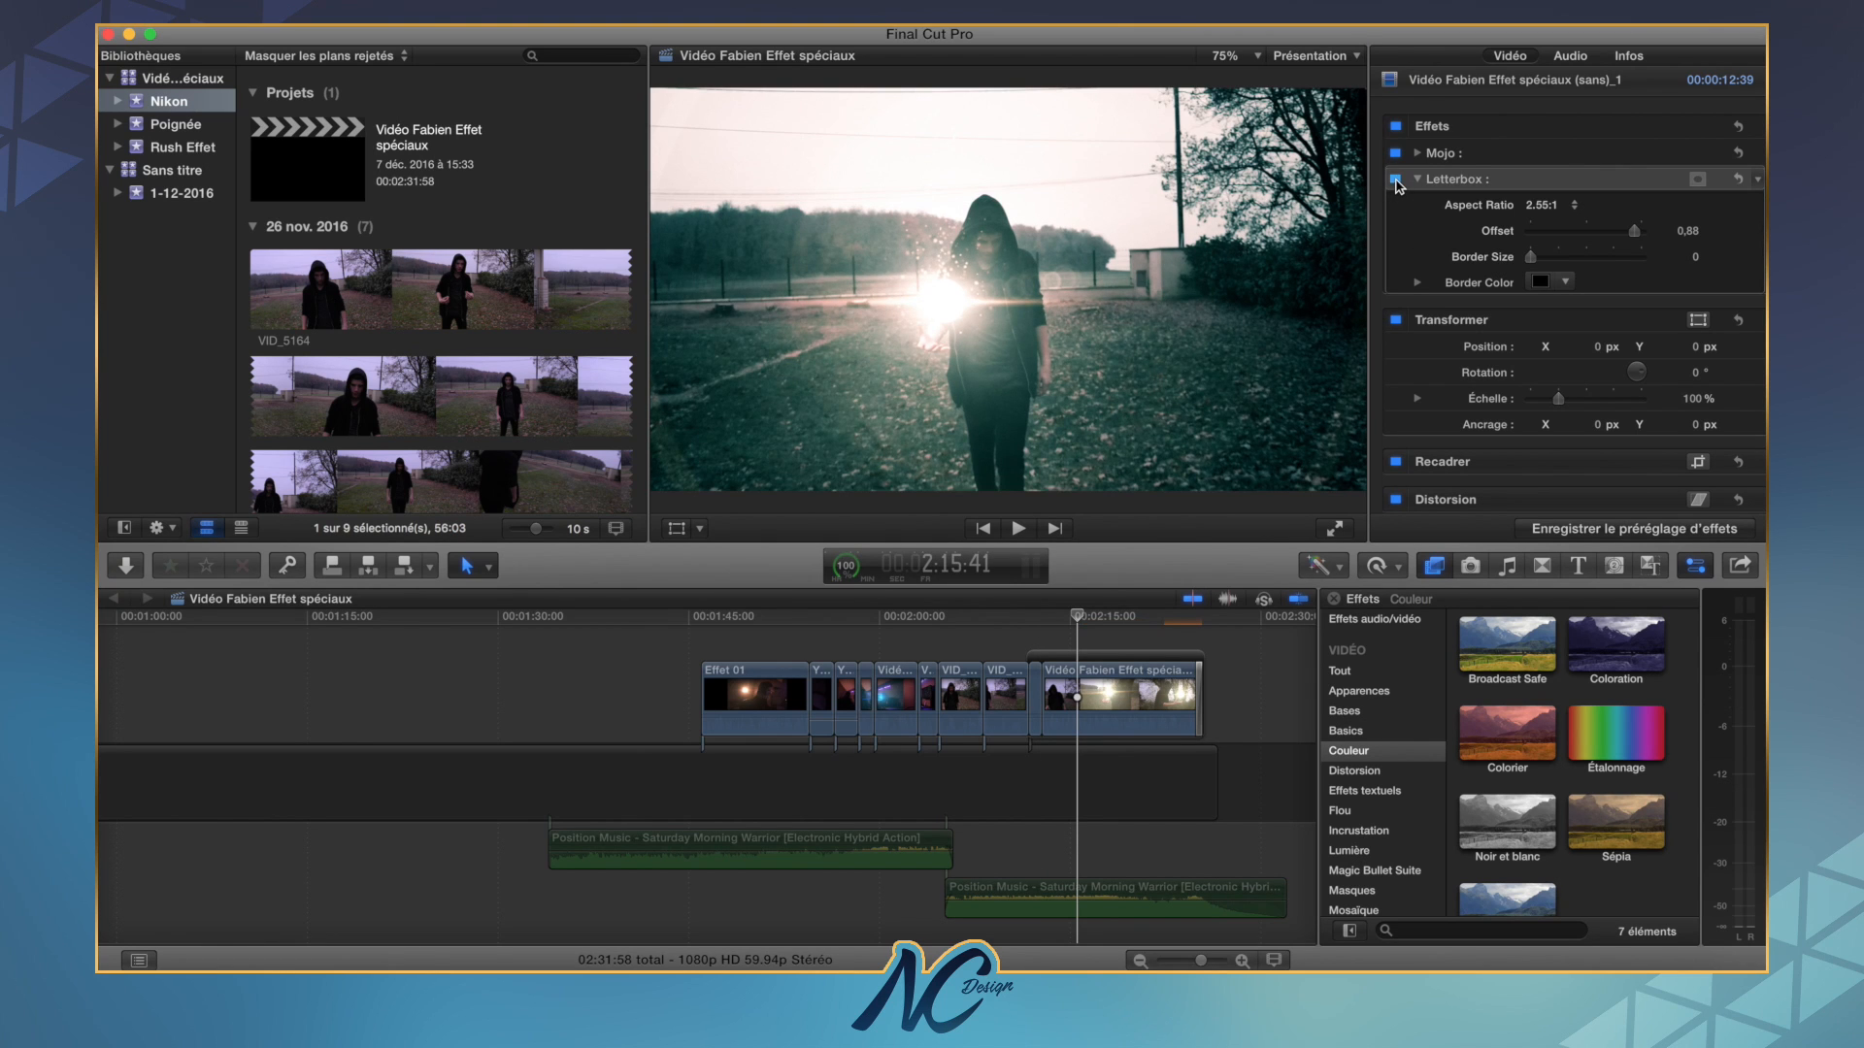
left_click(1397, 180)
left_click(1396, 154)
left_click(1396, 154)
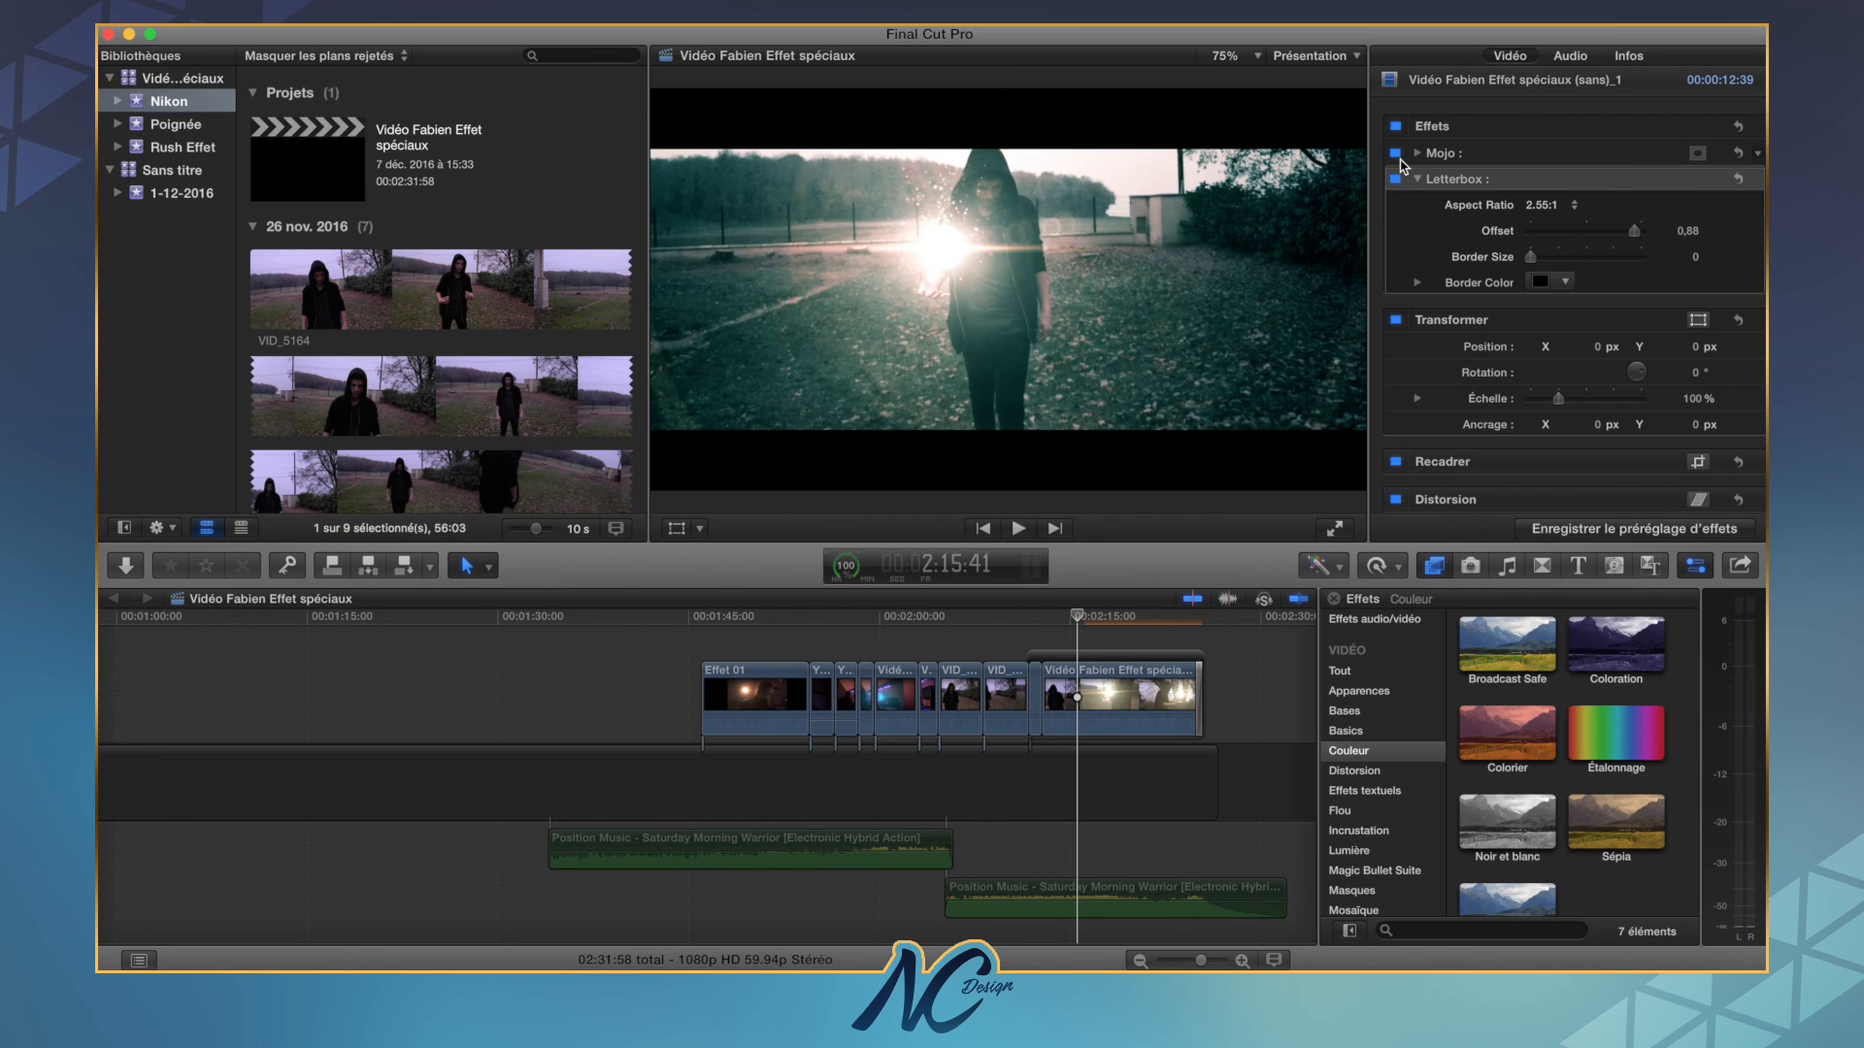